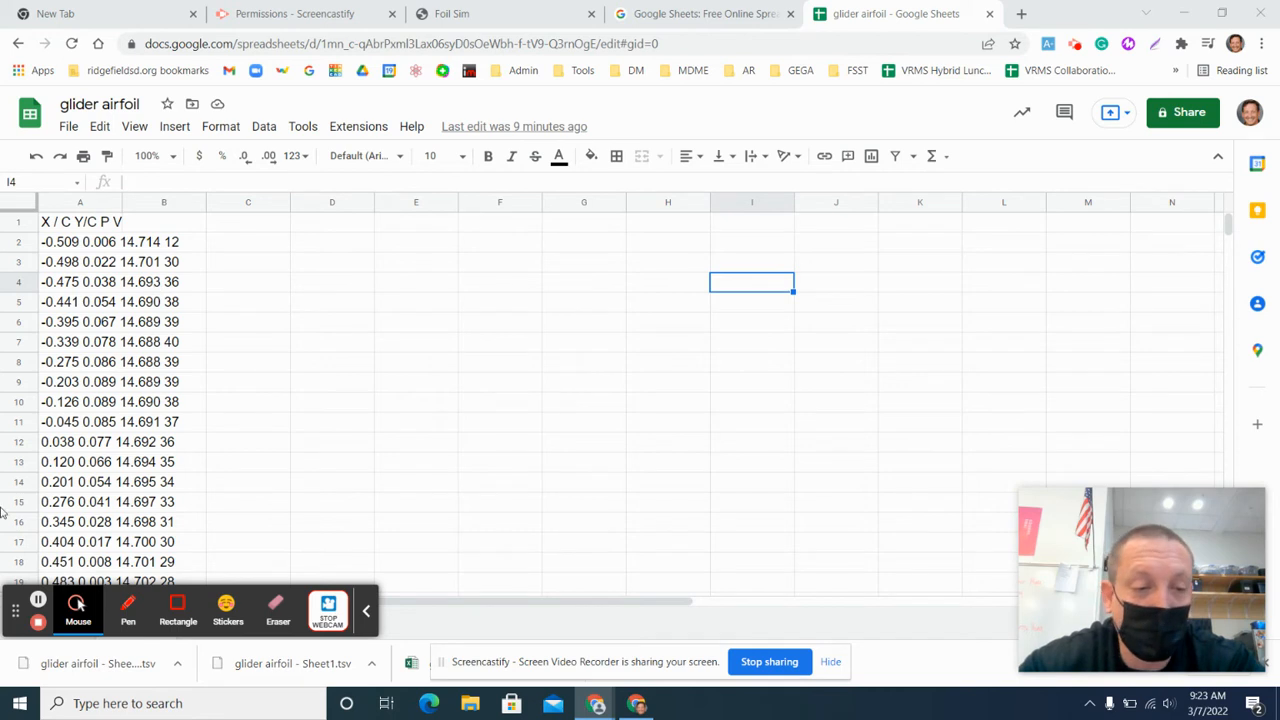
Step: Launch Excel, create a blank workbook and maximize its window
{"action": "left_click", "coordinate": [176, 708]}
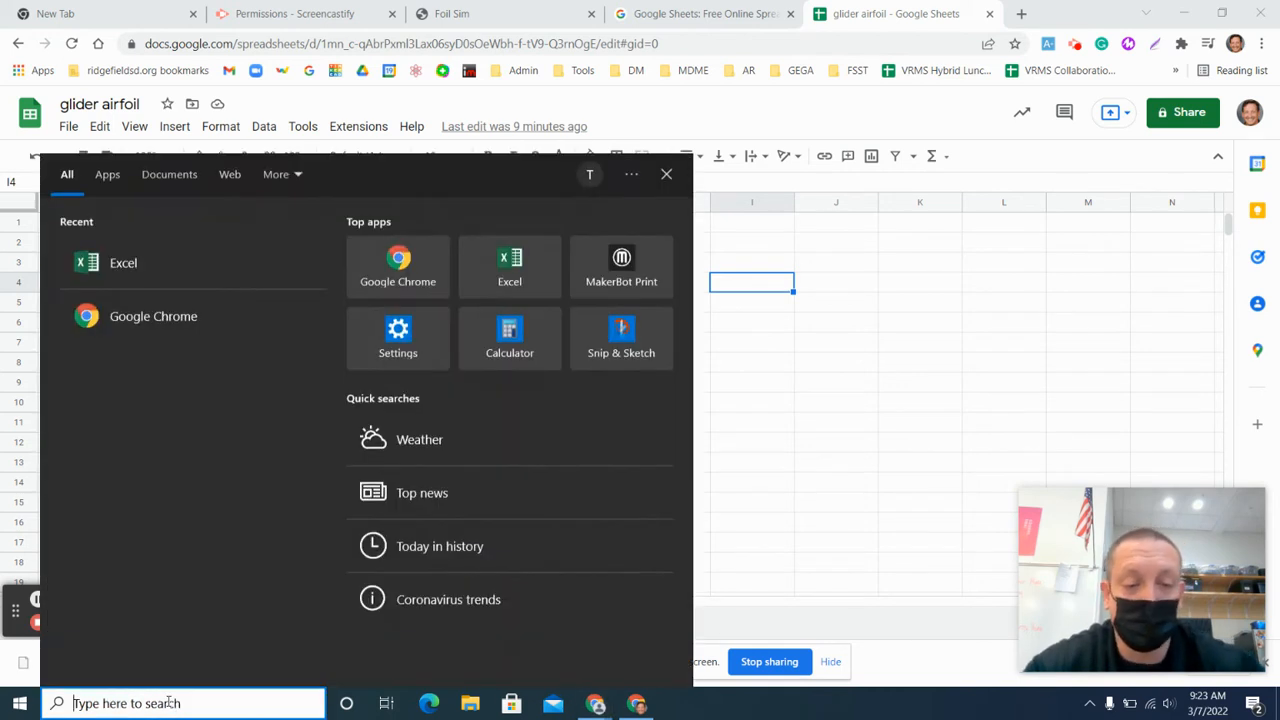
{"action": "type", "text": "excel"}
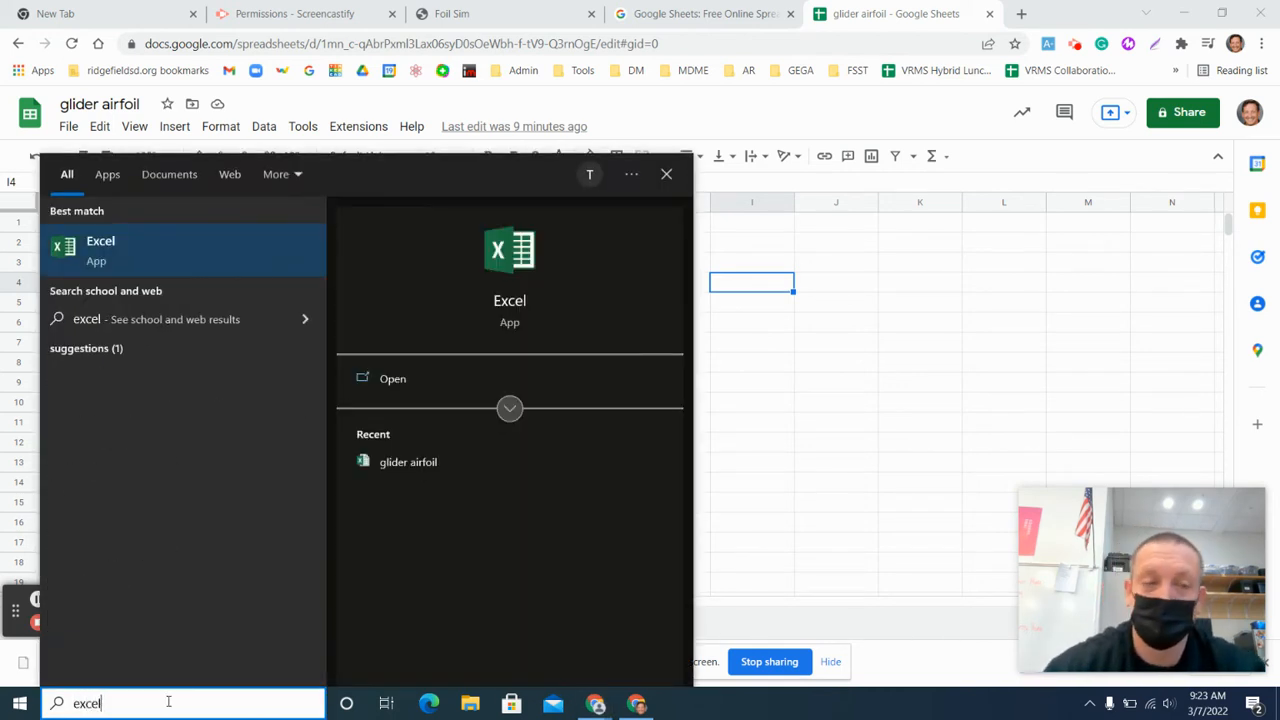
{"action": "left_click", "coordinate": [148, 262]}
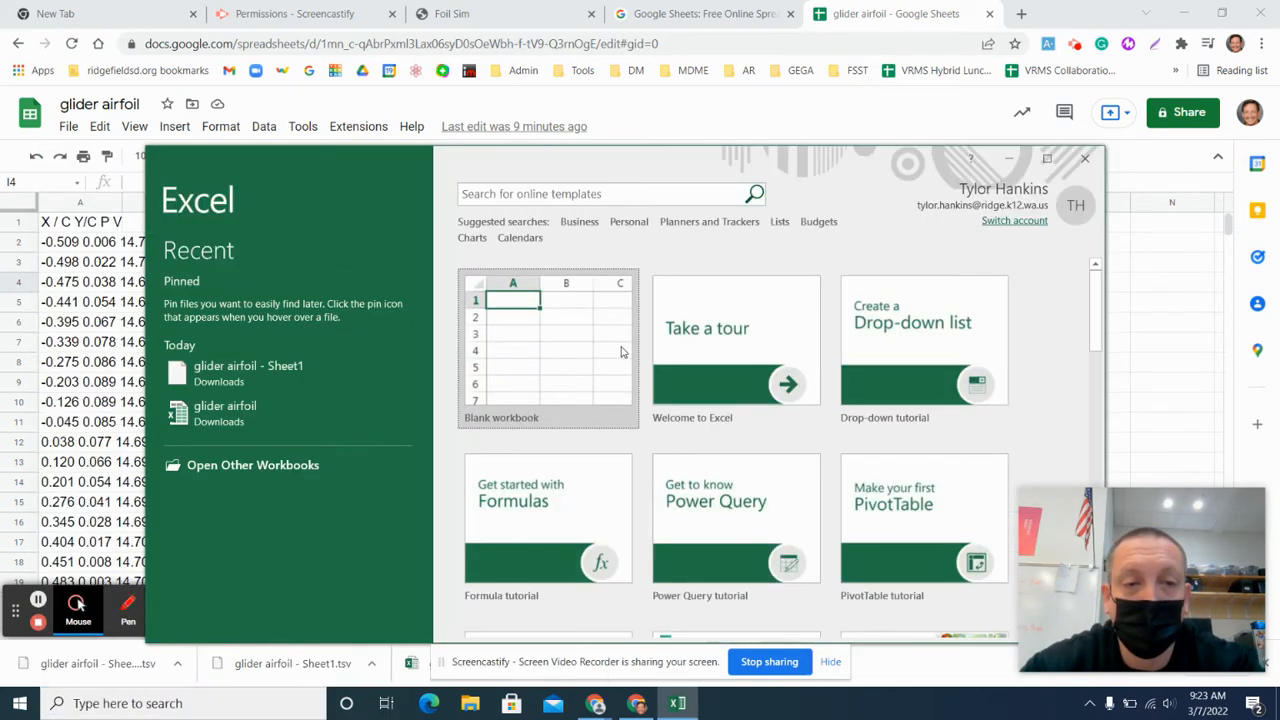
{"action": "left_click", "coordinate": [564, 358]}
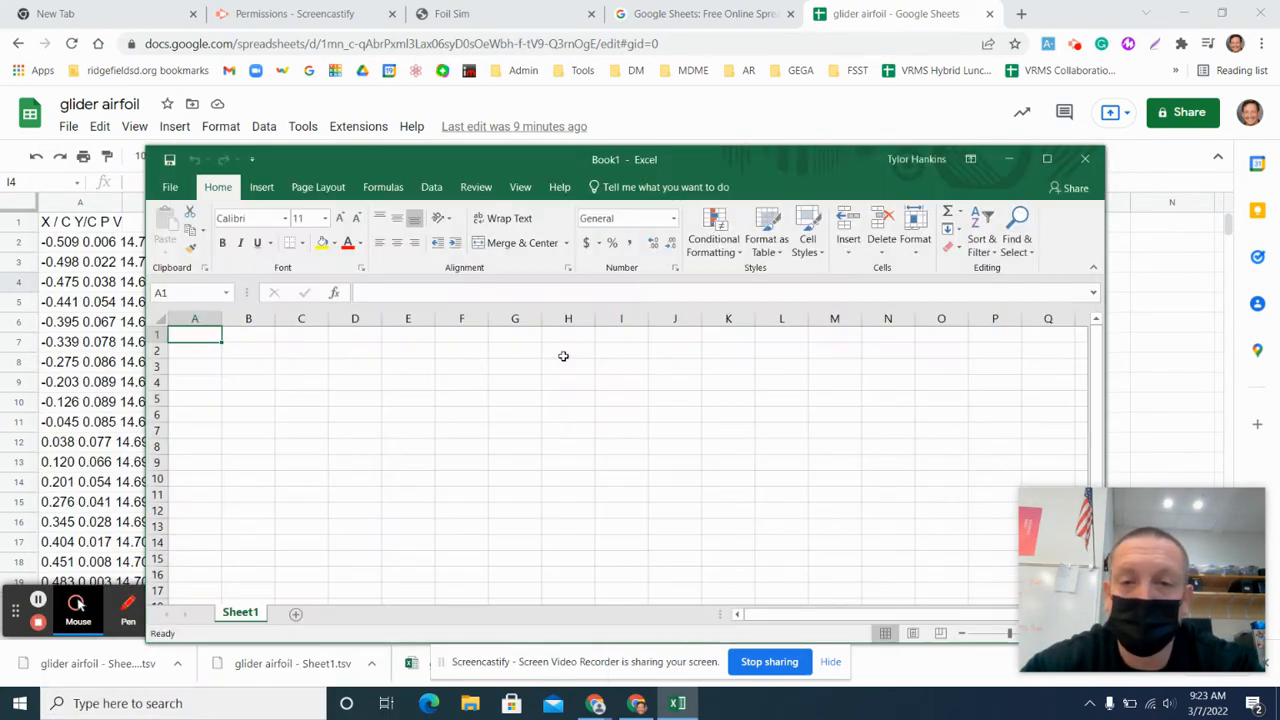
{"action": "left_click", "coordinate": [1046, 160]}
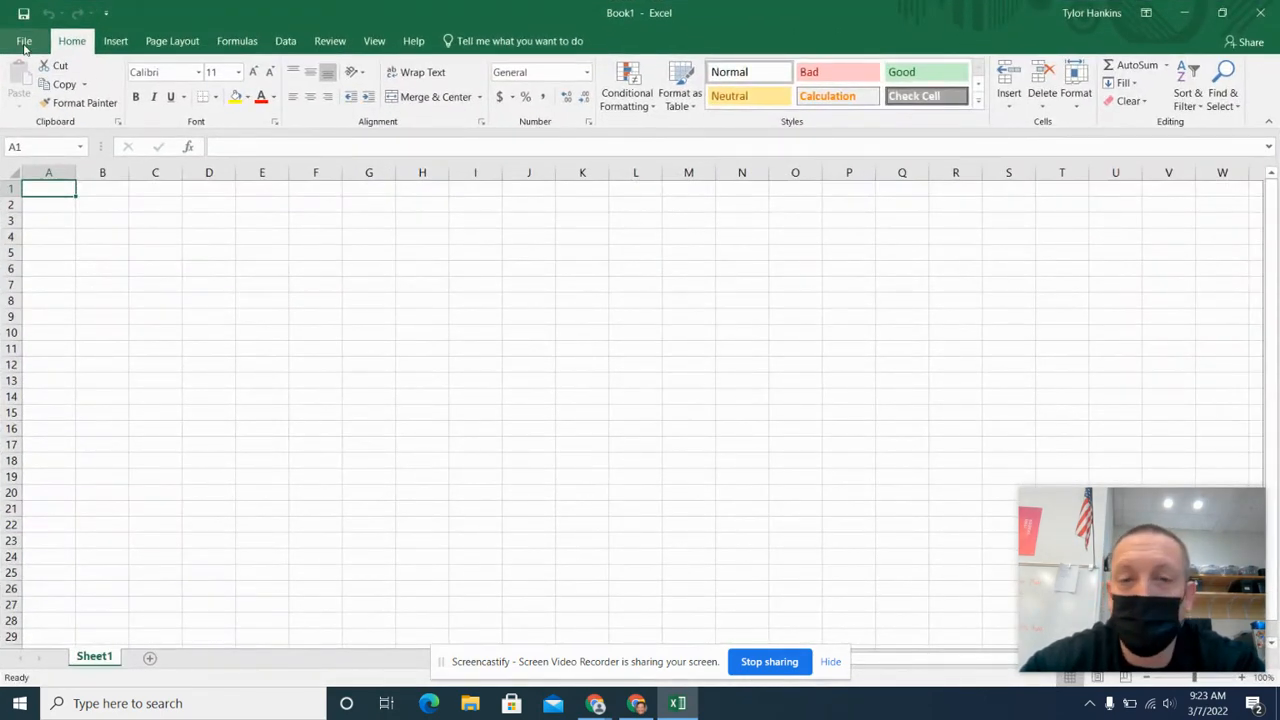
Step: Open the file "glider airfoil - Sheet1.tsv" from the Downloads folder, with all file types listed
{"action": "left_click", "coordinate": [25, 44]}
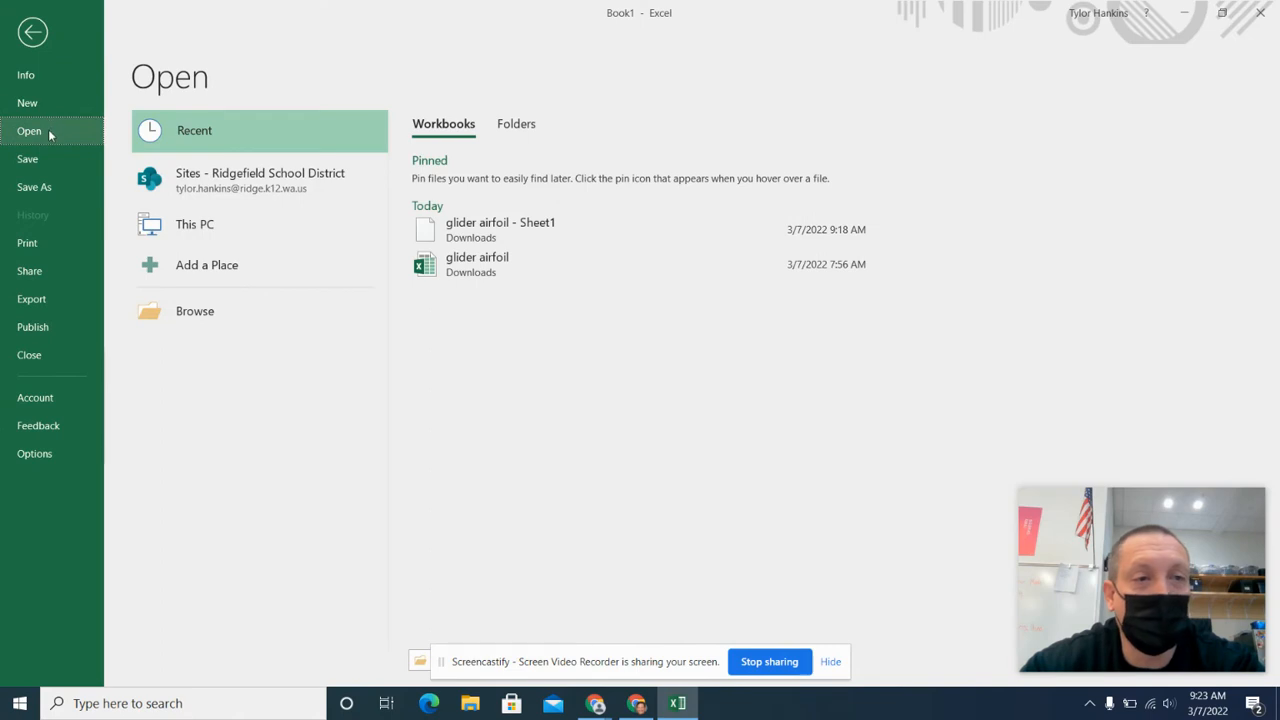
{"action": "left_click", "coordinate": [213, 318]}
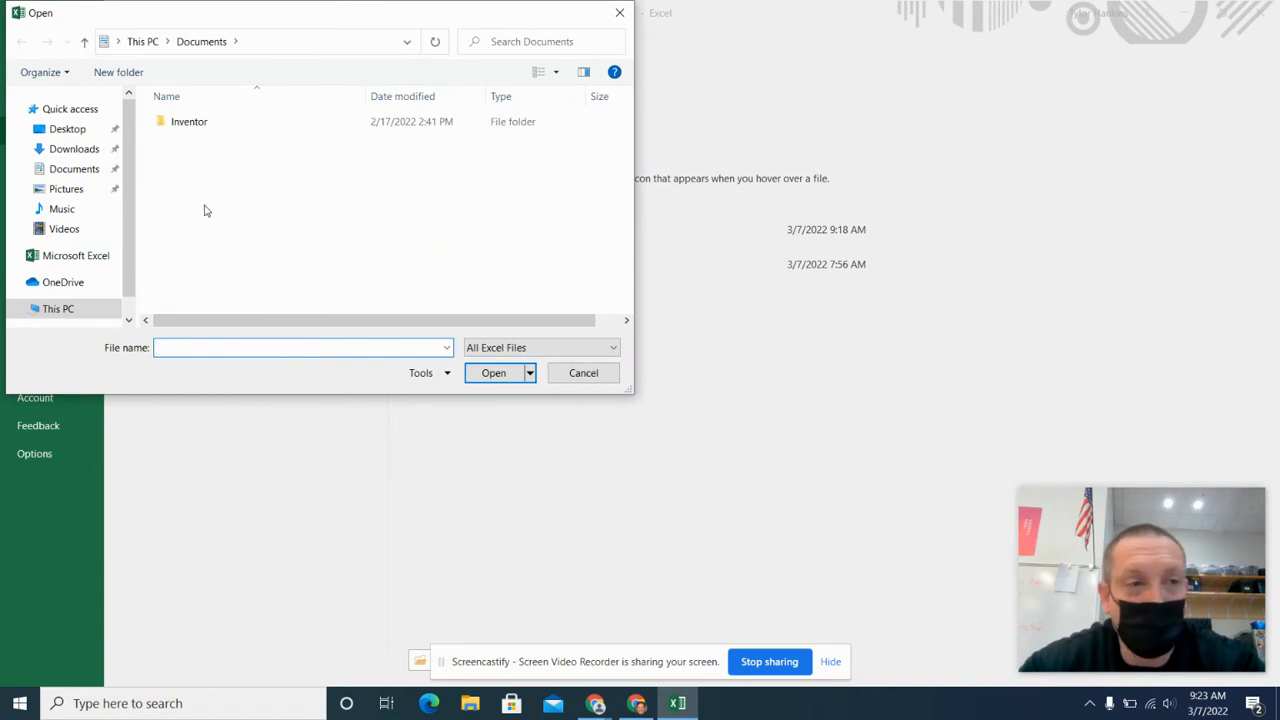
{"action": "left_click", "coordinate": [75, 149]}
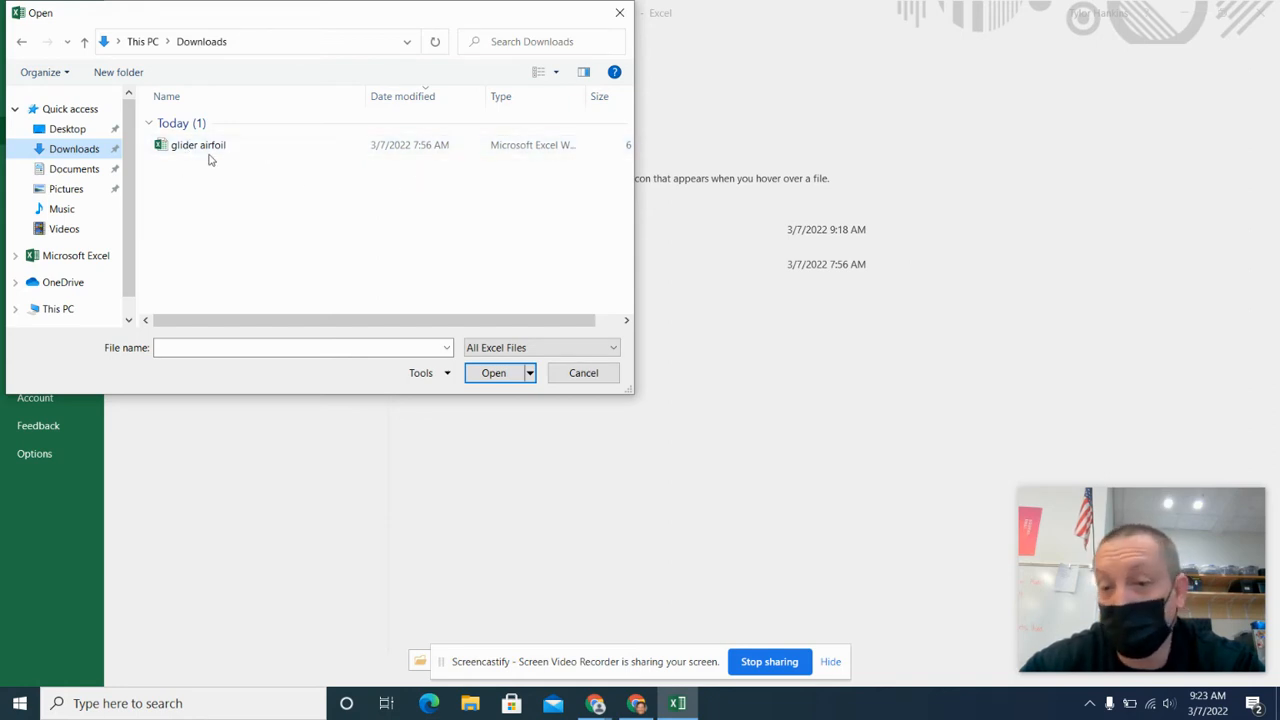
{"action": "left_click", "coordinate": [548, 356]}
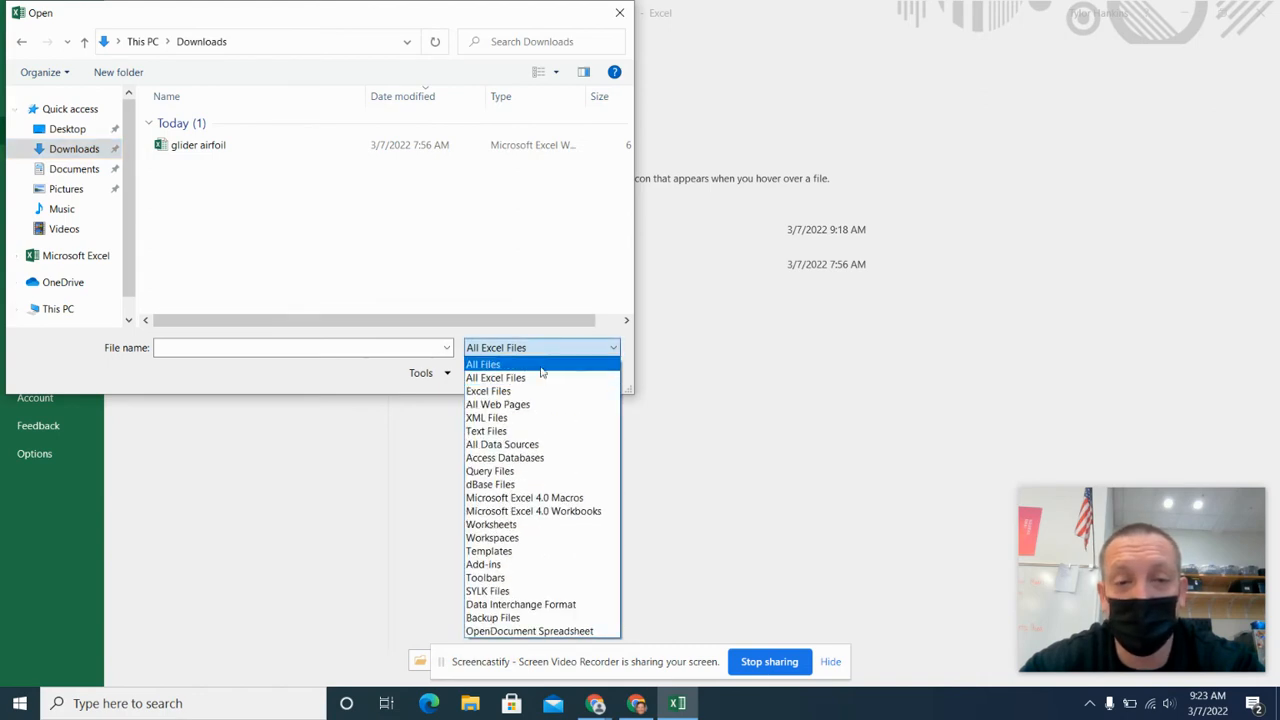
{"action": "left_click", "coordinate": [541, 365]}
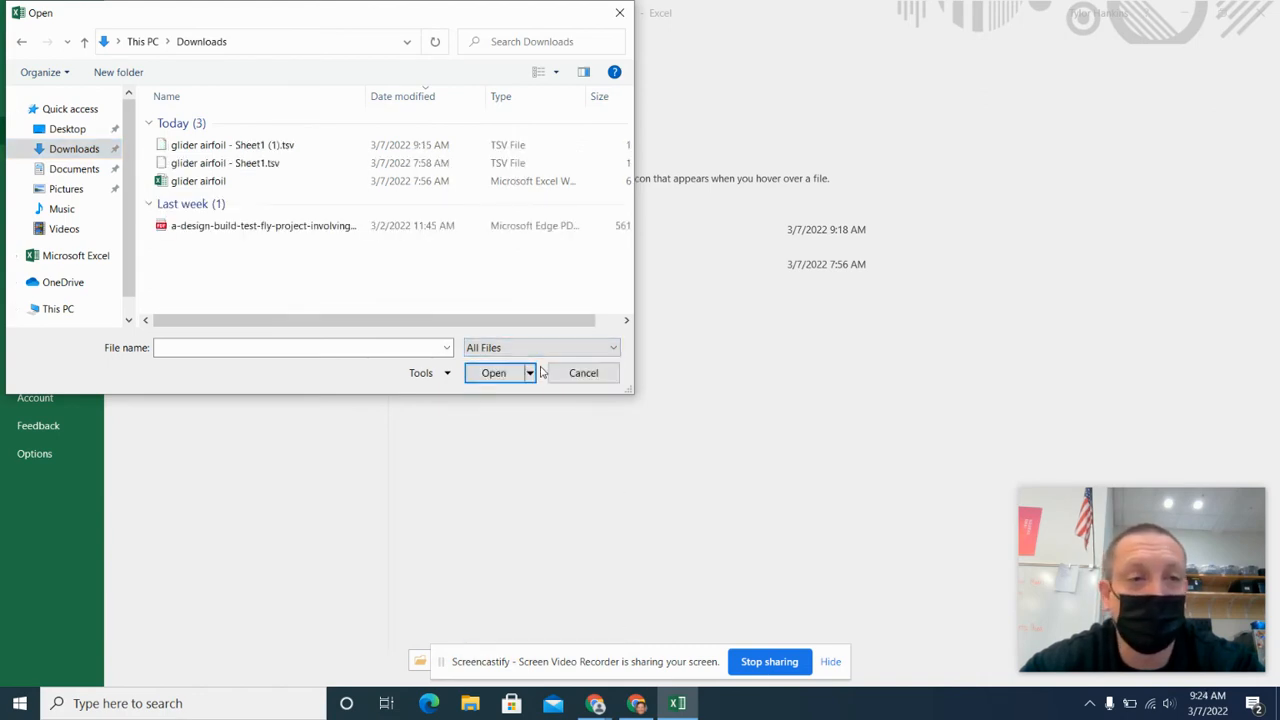
{"action": "left_click", "coordinate": [252, 163]}
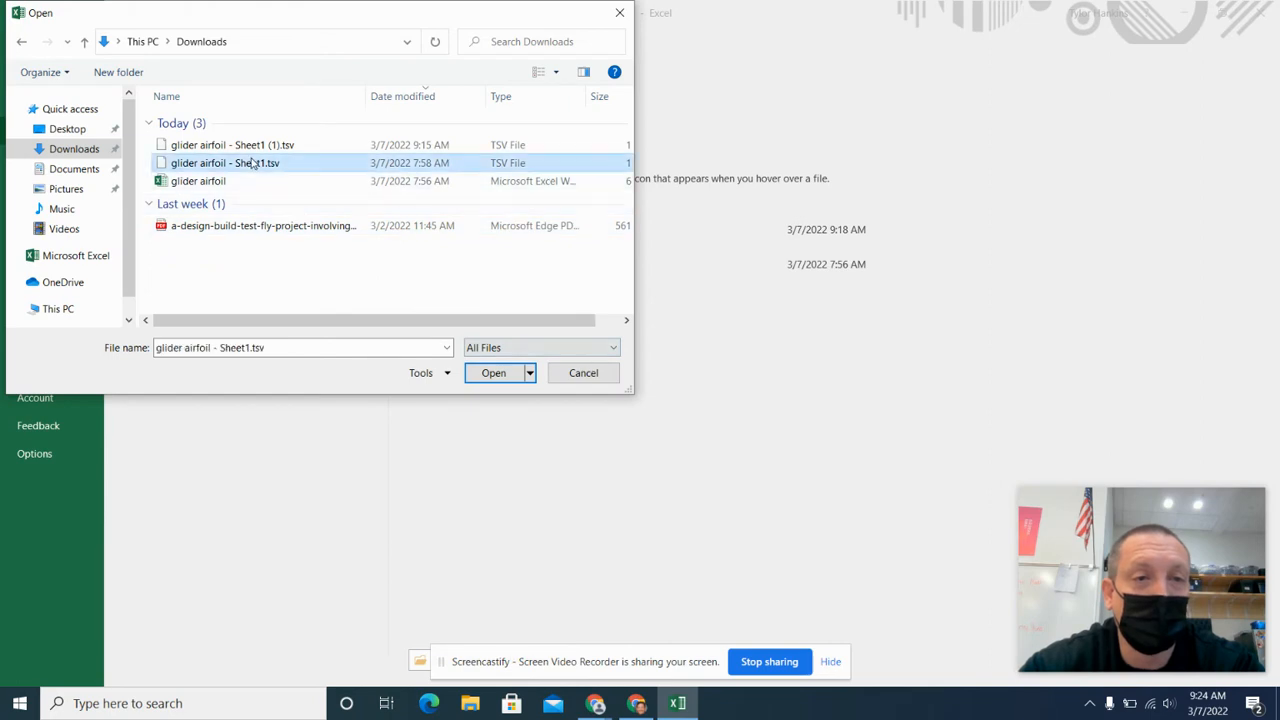
{"action": "left_click", "coordinate": [495, 373]}
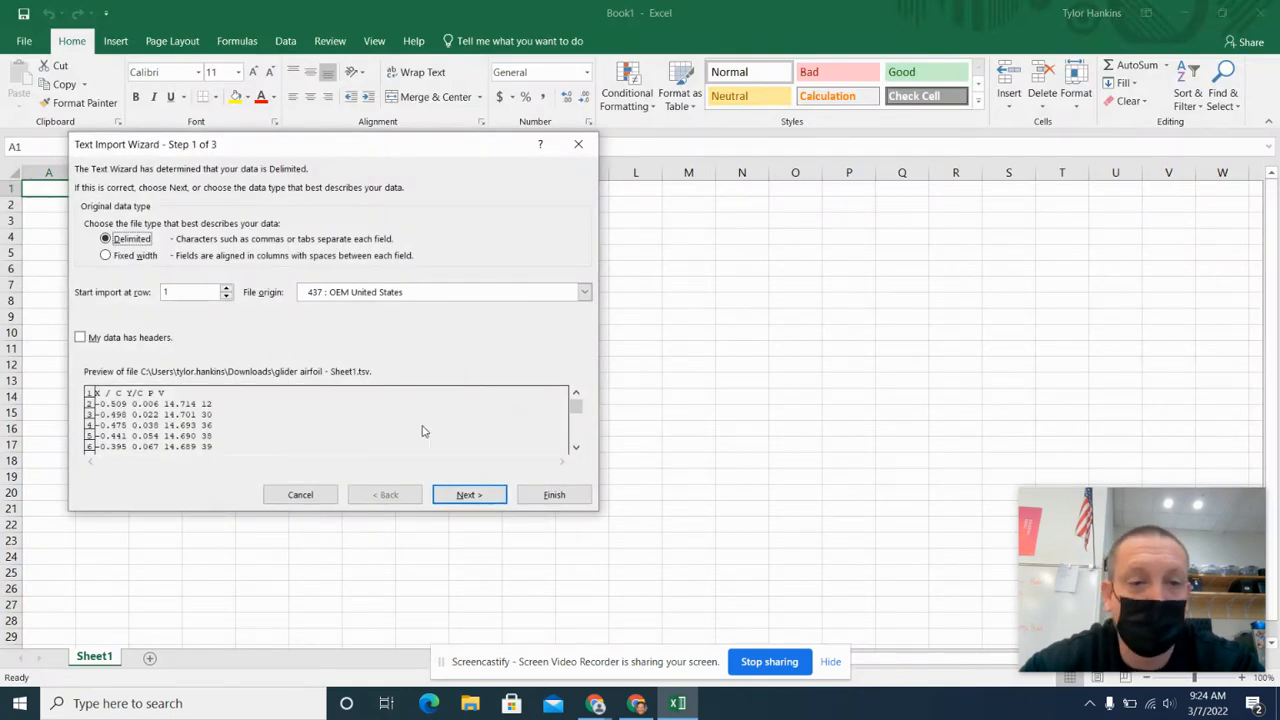
Step: Import the text as delimited data, adding Space to the Tab delimiter, and finish the wizard
{"action": "left_click", "coordinate": [468, 495]}
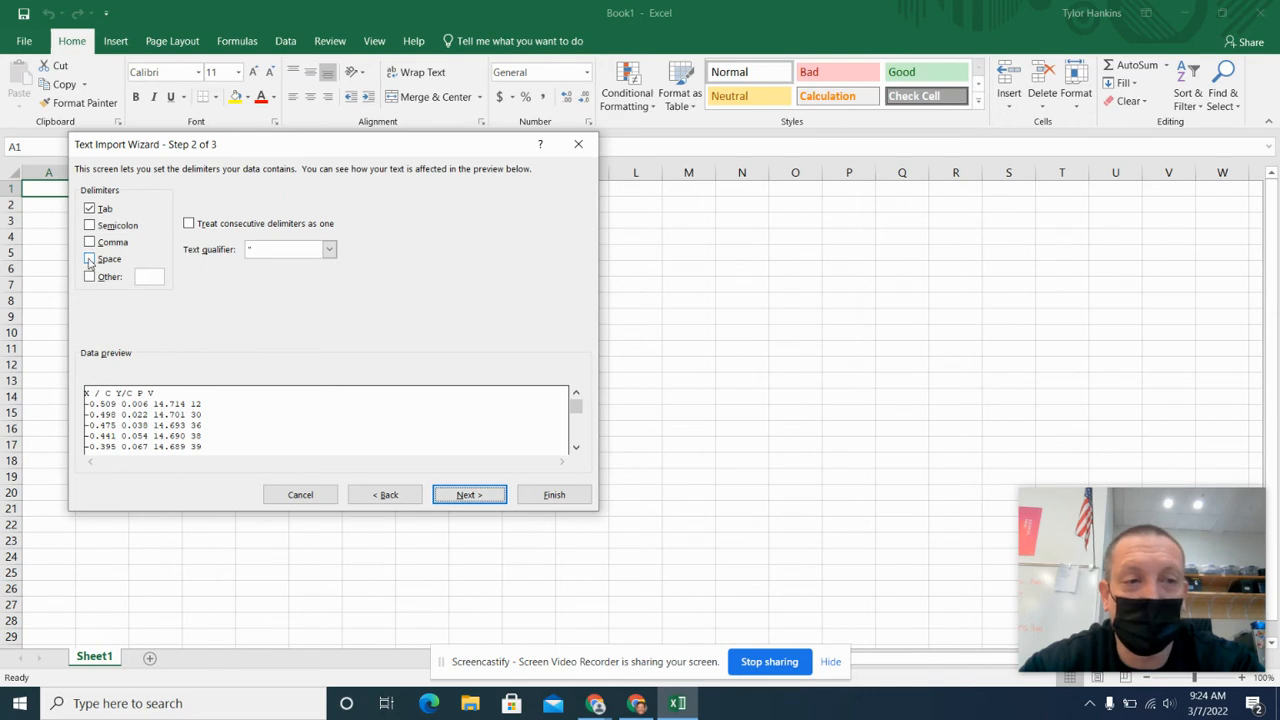
{"action": "left_click", "coordinate": [89, 259]}
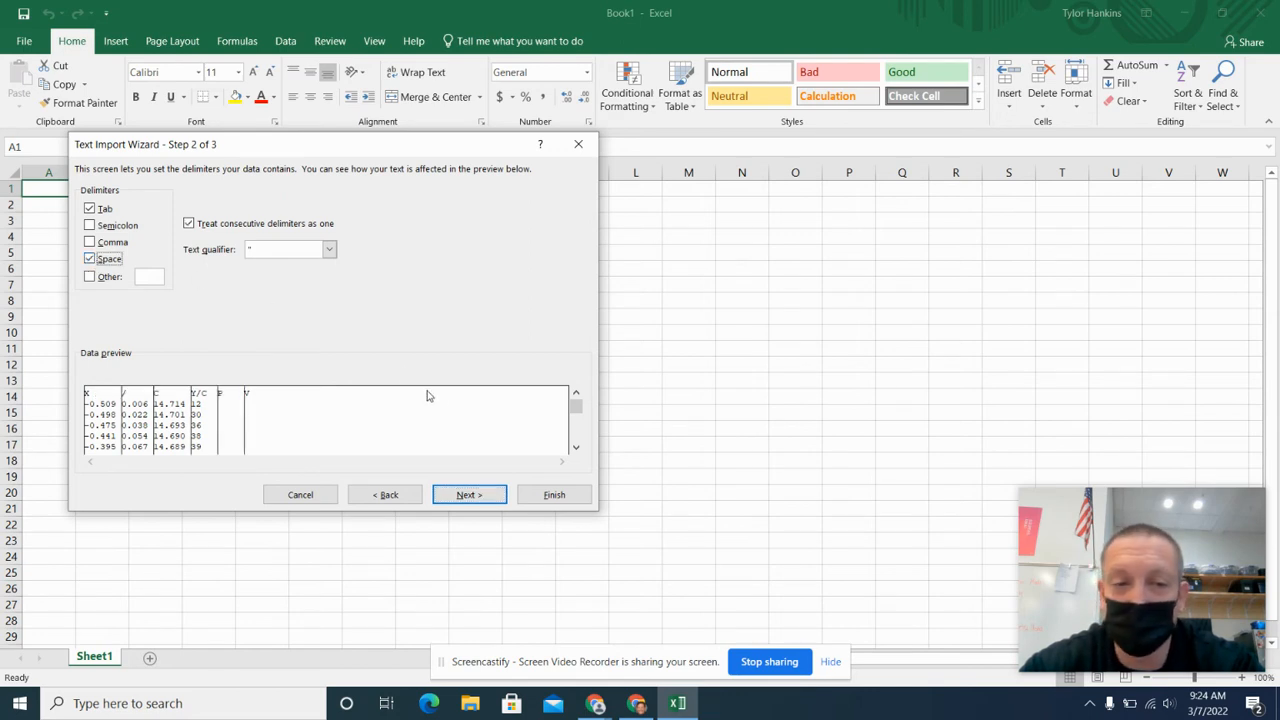
{"action": "left_click", "coordinate": [578, 499]}
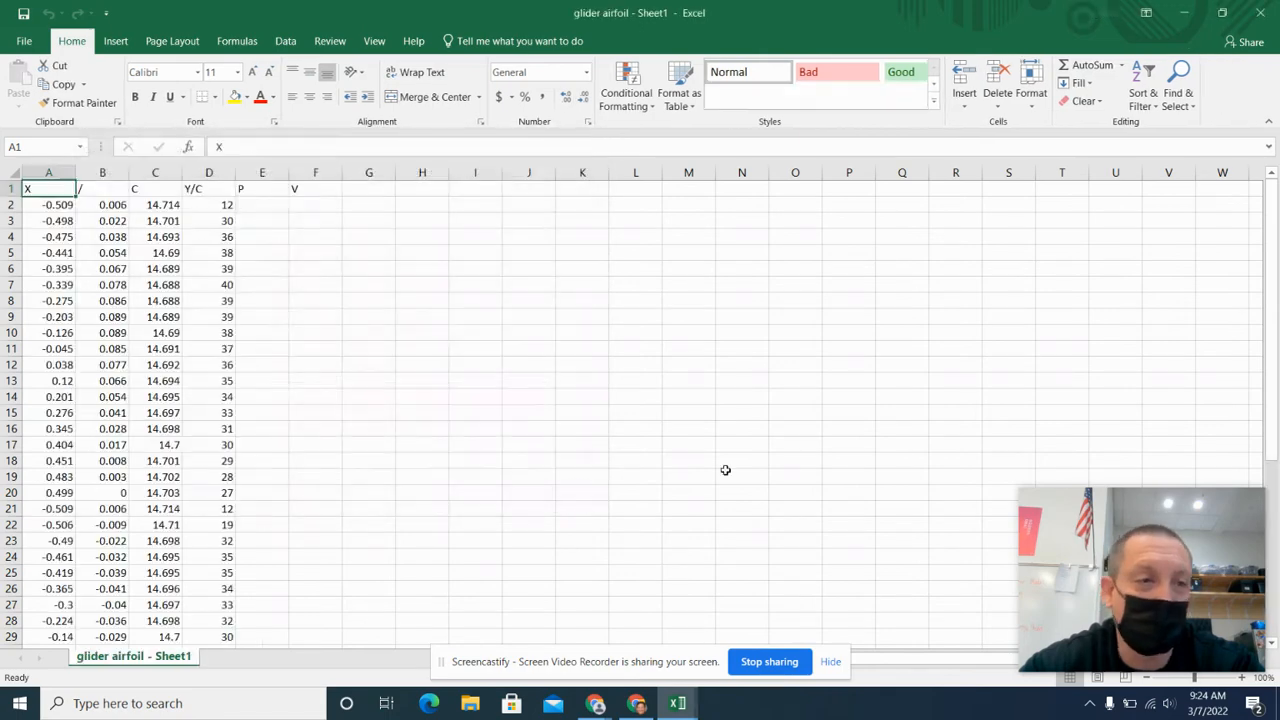
{"action": "left_click", "coordinate": [466, 320]}
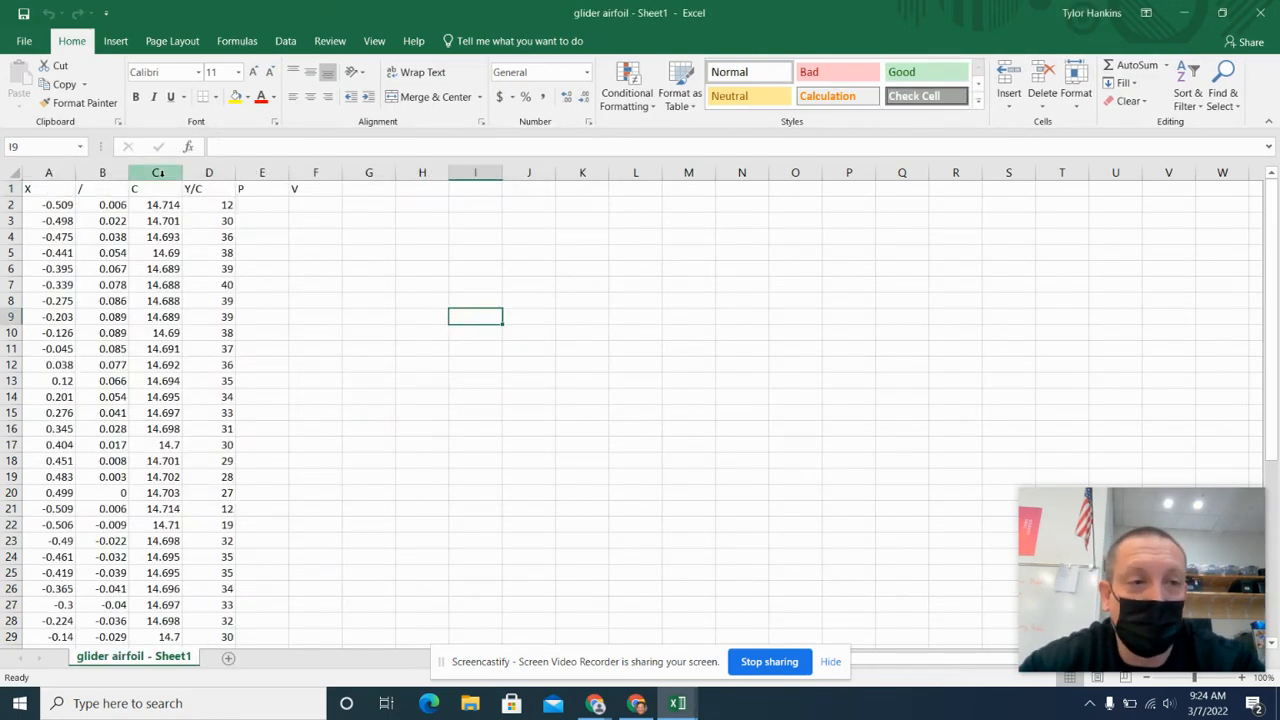
Step: Delete columns C through F from the imported airfoil data
{"action": "left_click_drag", "start_coordinate": [157, 173], "coordinate": [317, 173]}
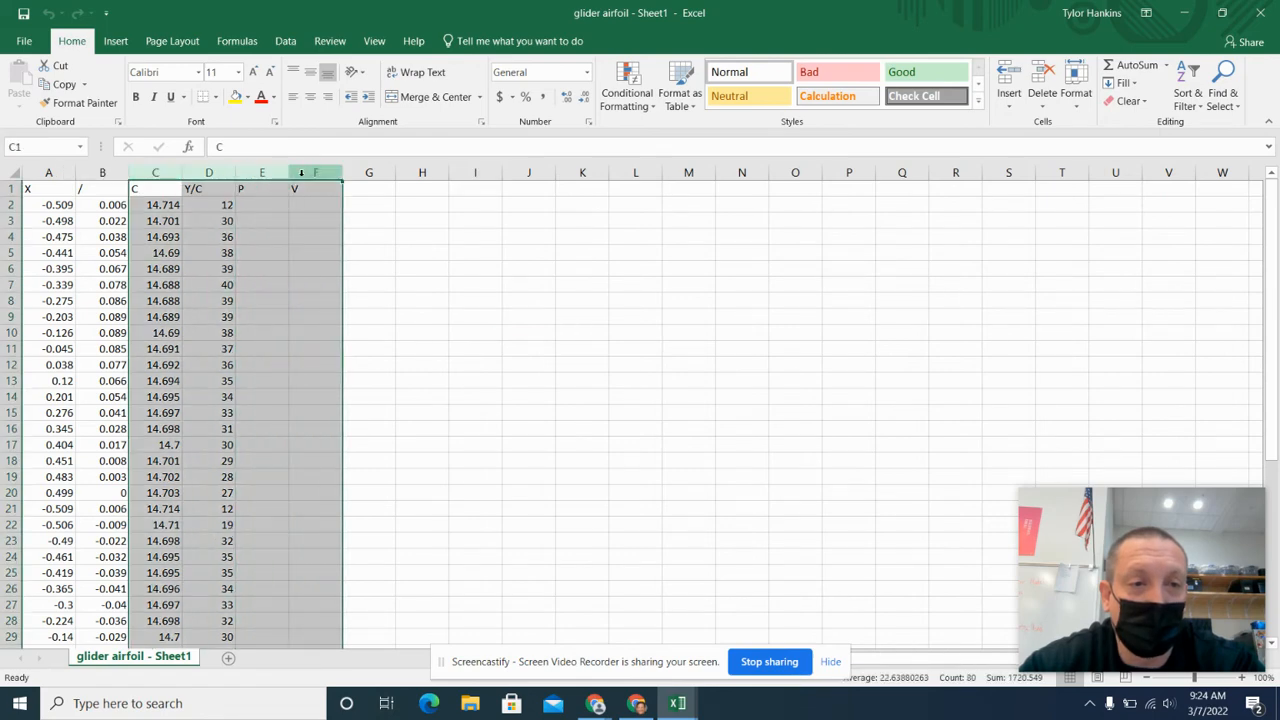
{"action": "right_click", "coordinate": [300, 183]}
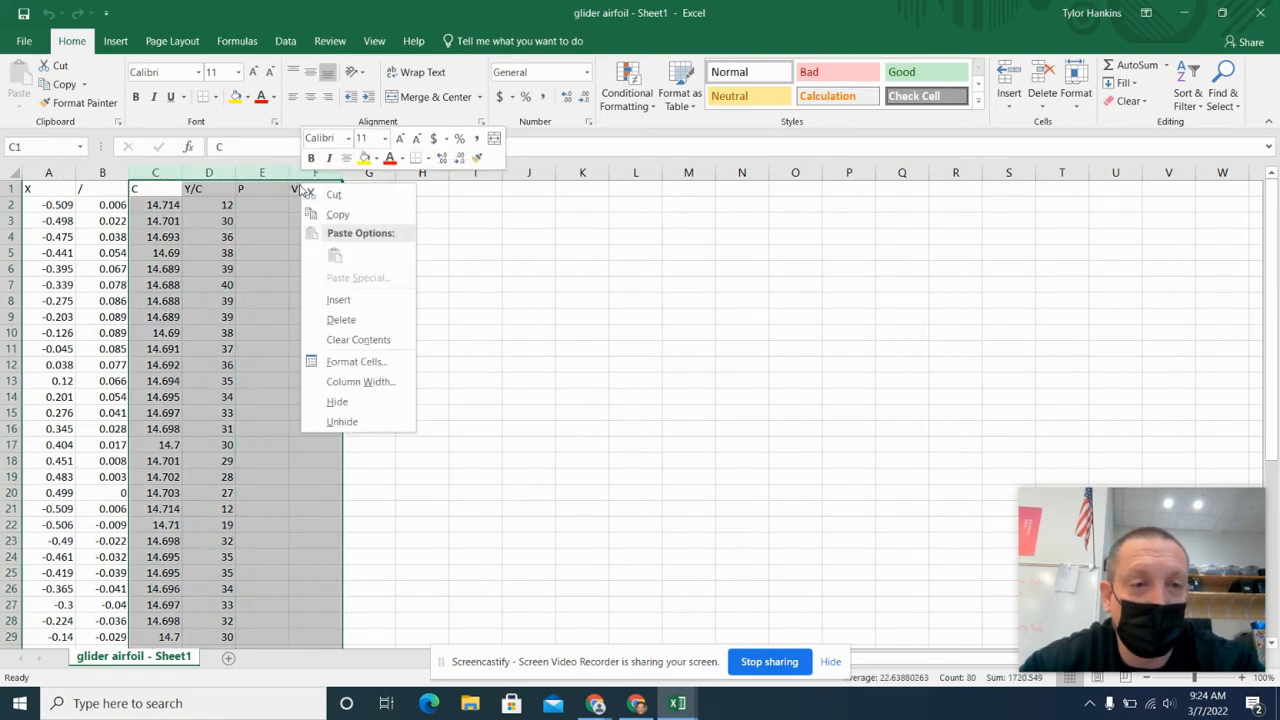
{"action": "left_click", "coordinate": [338, 322]}
{"action": "left_click", "coordinate": [453, 336]}
Step: Replace the header in cell B1 with Y
{"action": "left_click", "coordinate": [101, 191]}
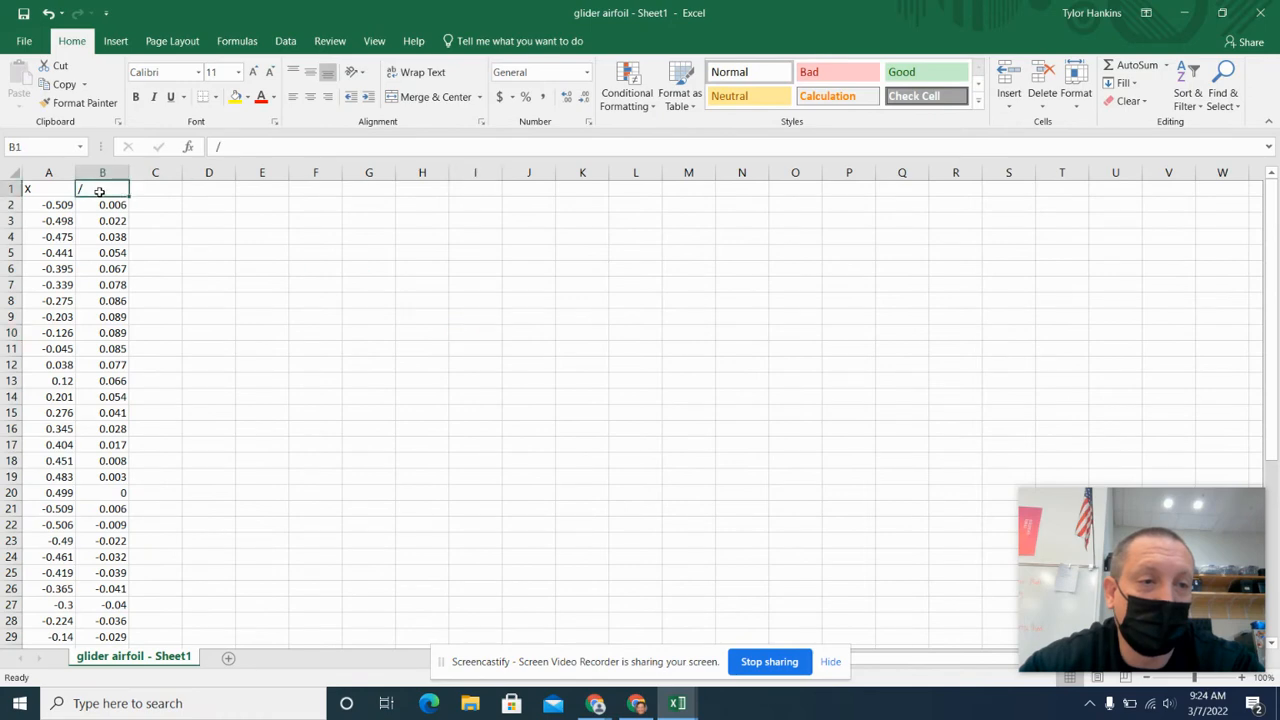
{"action": "type", "text": "Y"}
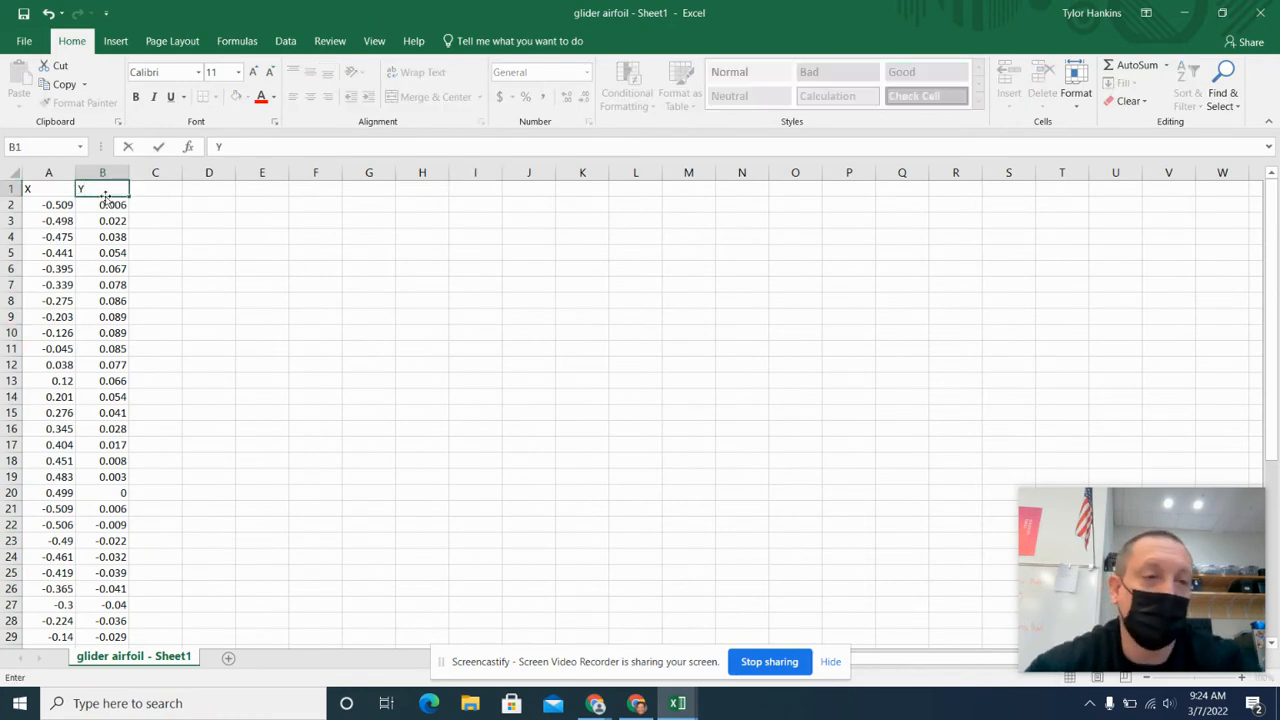
{"action": "left_click", "coordinate": [217, 250]}
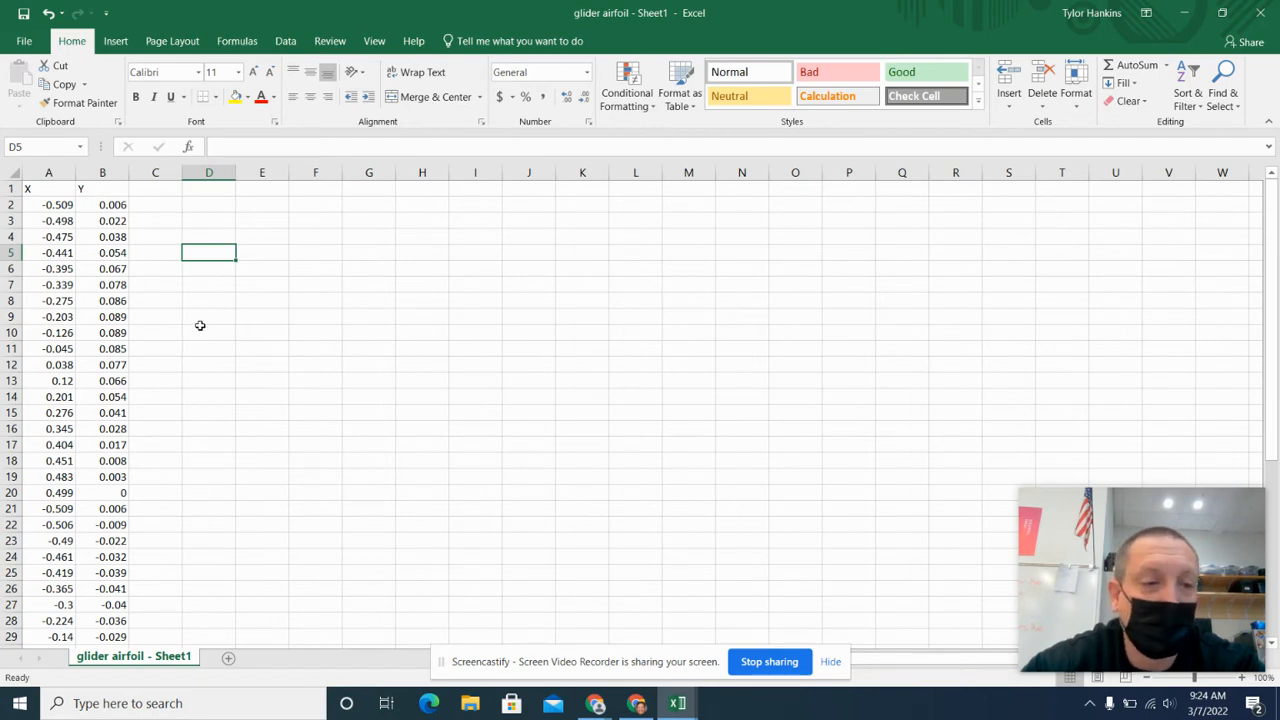
Step: Delete rows 40 through 47, which hold the stray text below the coordinate data
{"action": "scroll", "coordinate": [204, 335], "scroll_direction": "down", "scroll_amount": 6}
{"action": "scroll", "coordinate": [144, 586], "scroll_direction": "down", "scroll_amount": 2}
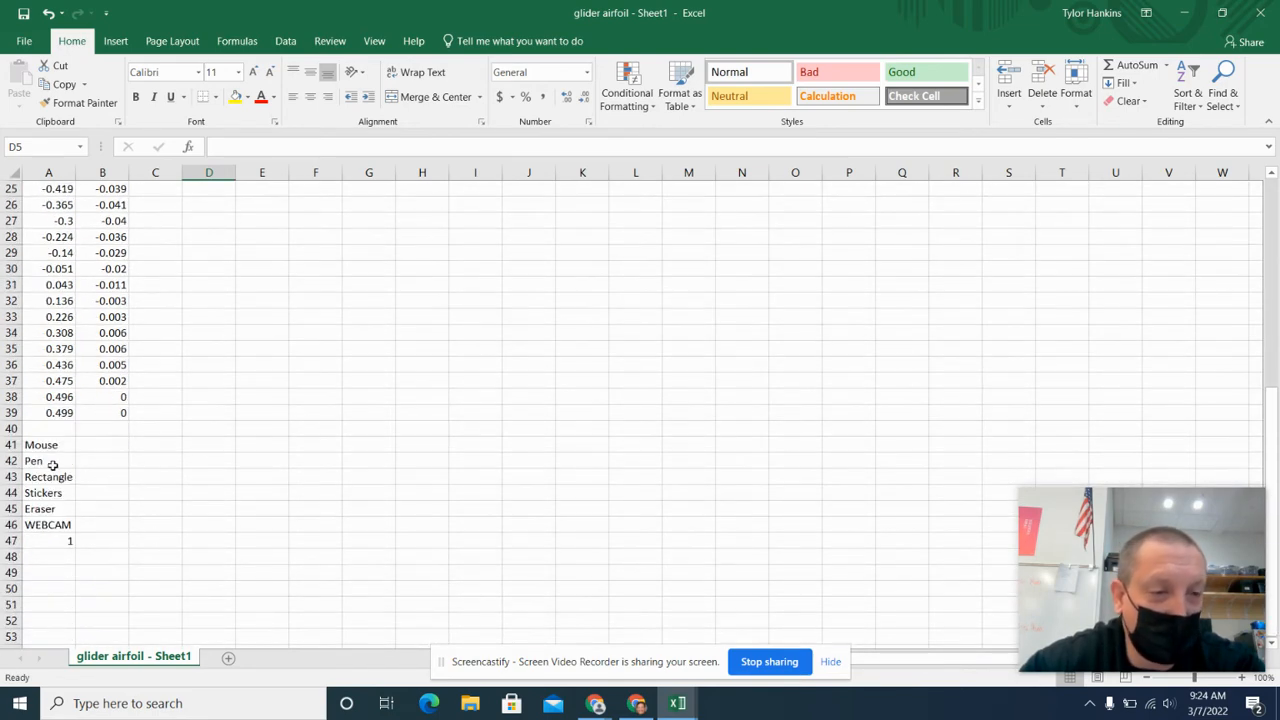
{"action": "left_click_drag", "start_coordinate": [20, 427], "coordinate": [10, 541]}
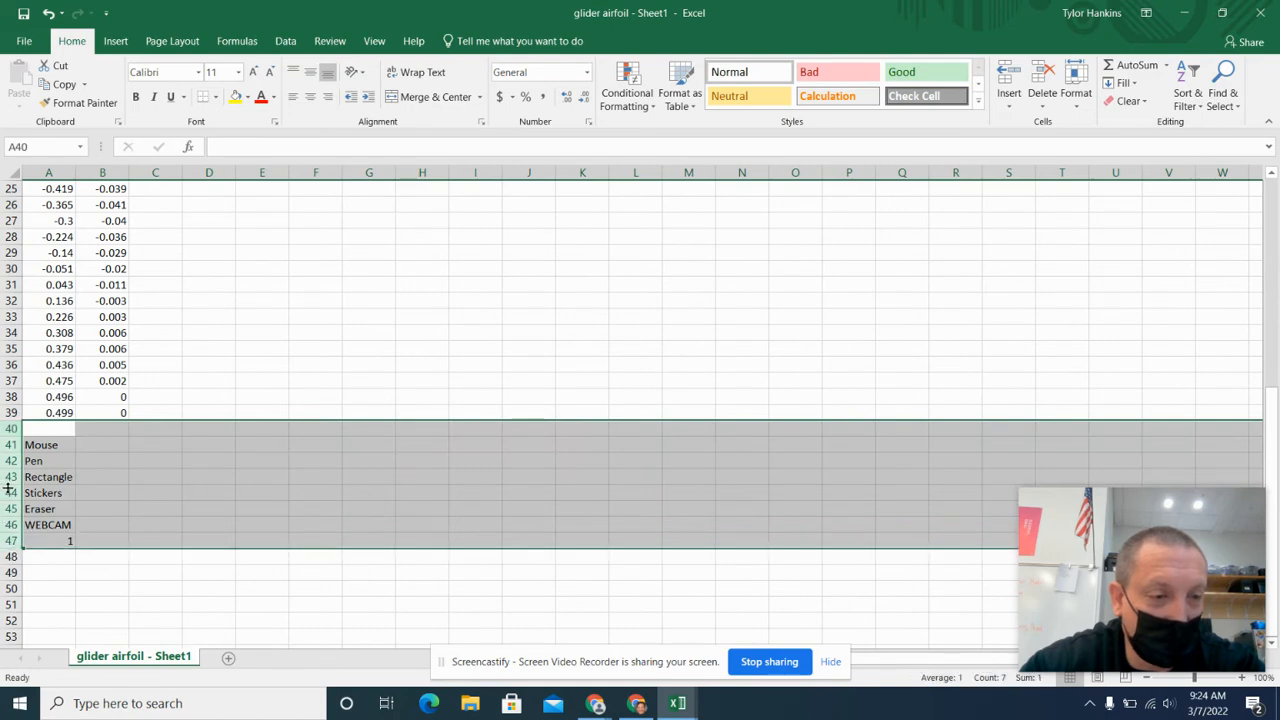
{"action": "right_click", "coordinate": [8, 487]}
{"action": "left_click", "coordinate": [48, 372]}
{"action": "left_click", "coordinate": [255, 483]}
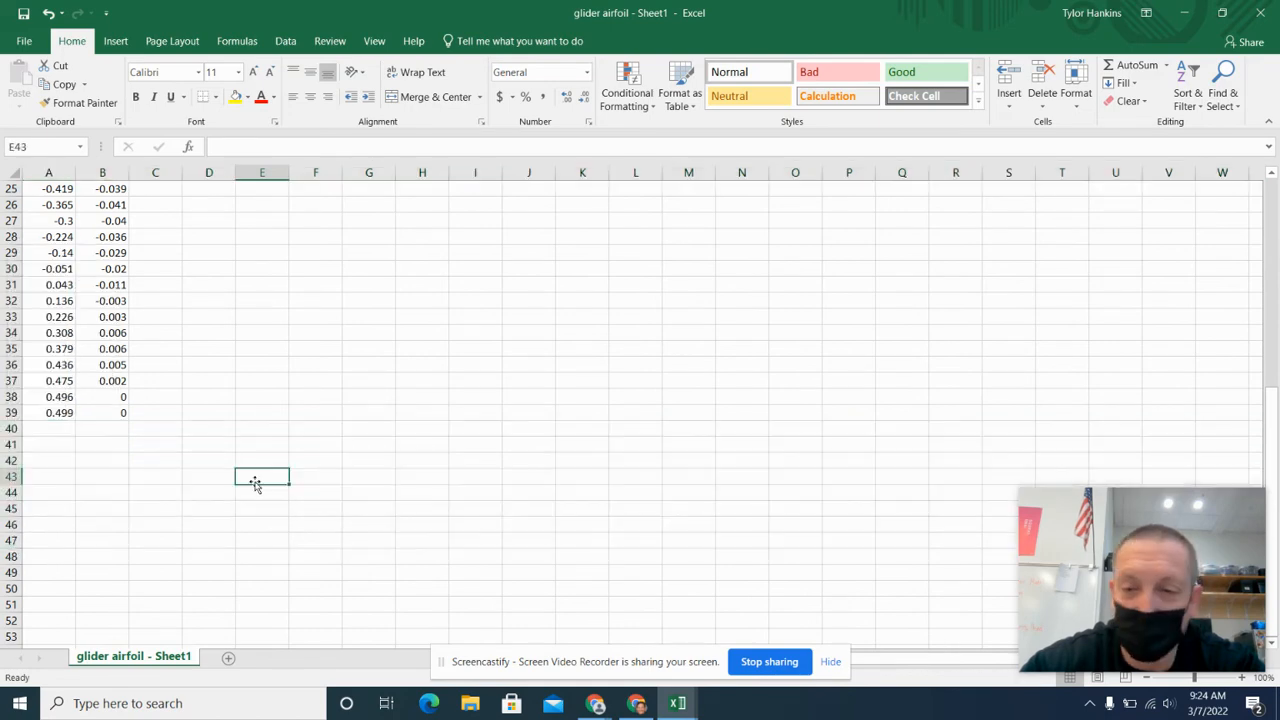
{"action": "scroll", "coordinate": [255, 483], "scroll_direction": "up", "scroll_amount": 8}
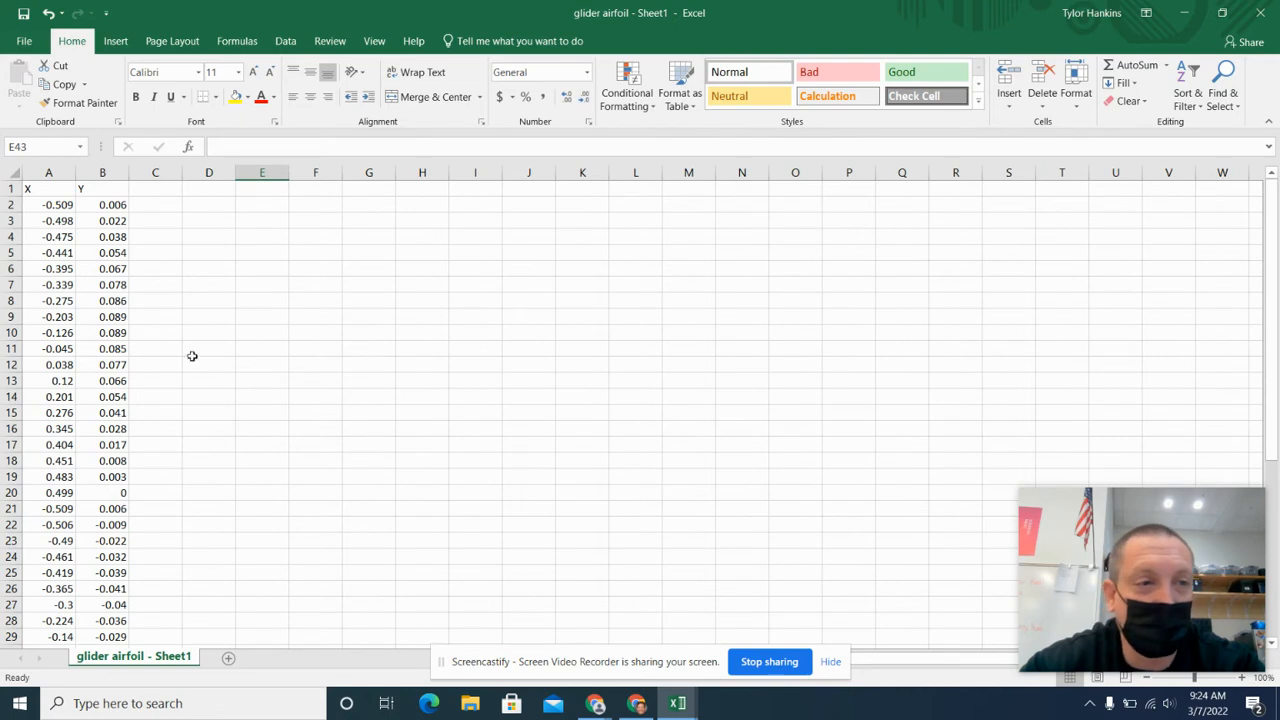
Step: Enter the header X*4 in cell C1 and Y*4 in cell D1
{"action": "left_click", "coordinate": [333, 257]}
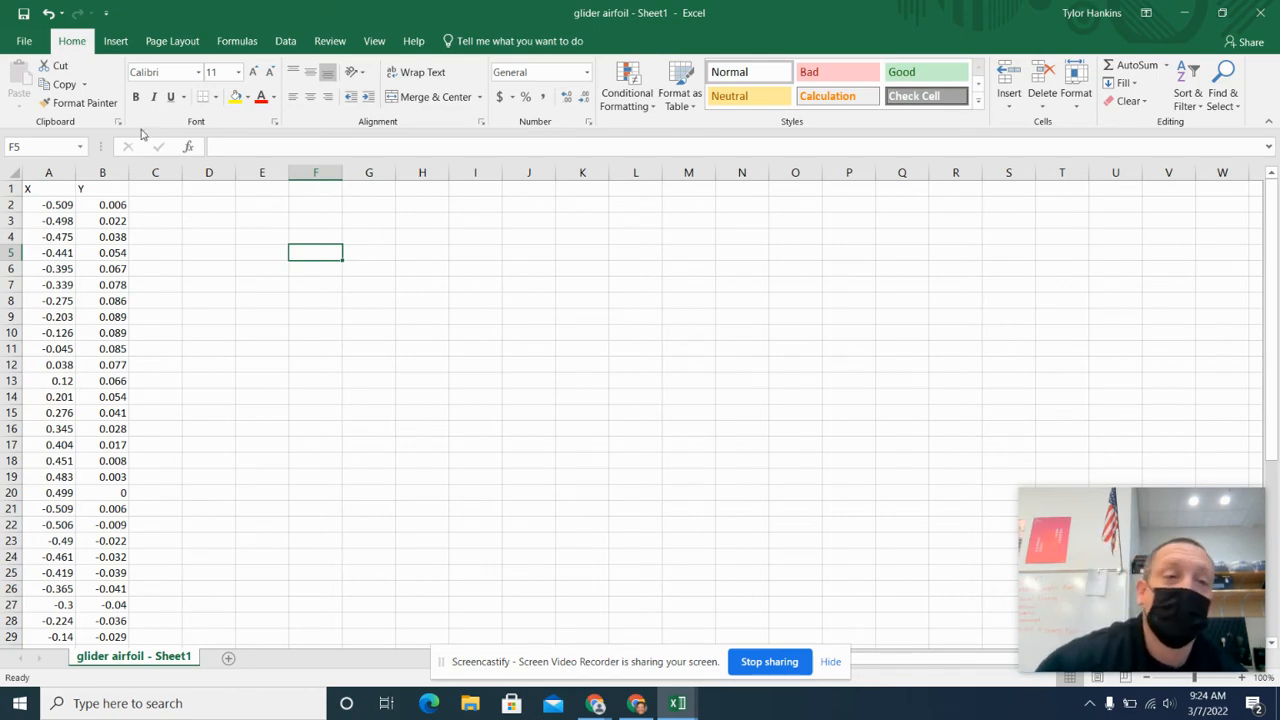
{"action": "left_click", "coordinate": [152, 205]}
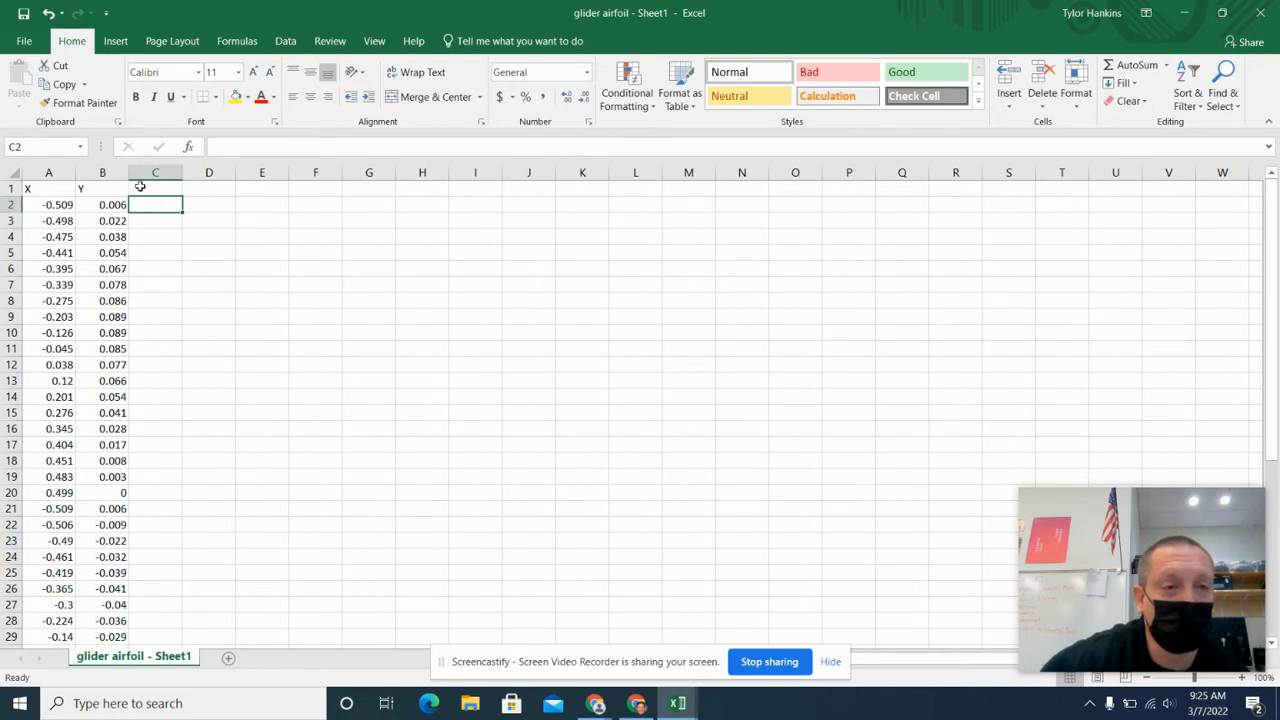
{"action": "left_click", "coordinate": [142, 188]}
{"action": "type", "text": "X*4"}
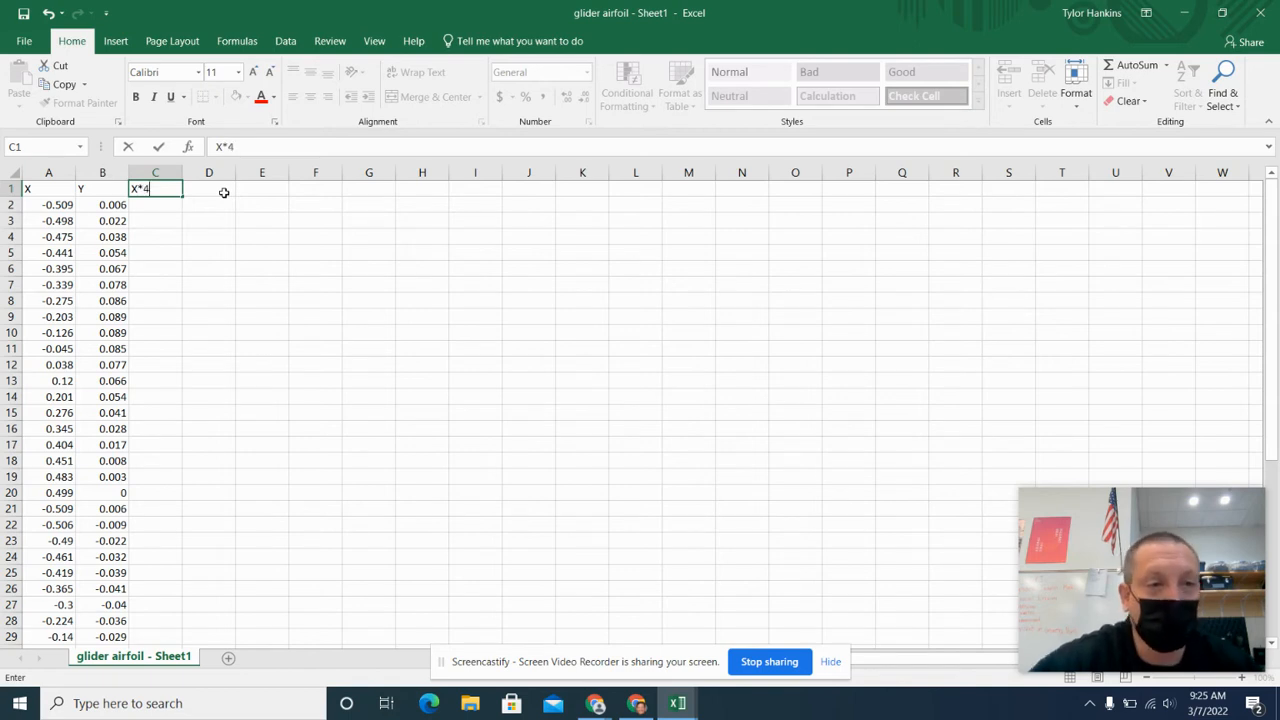
{"action": "left_click", "coordinate": [224, 192]}
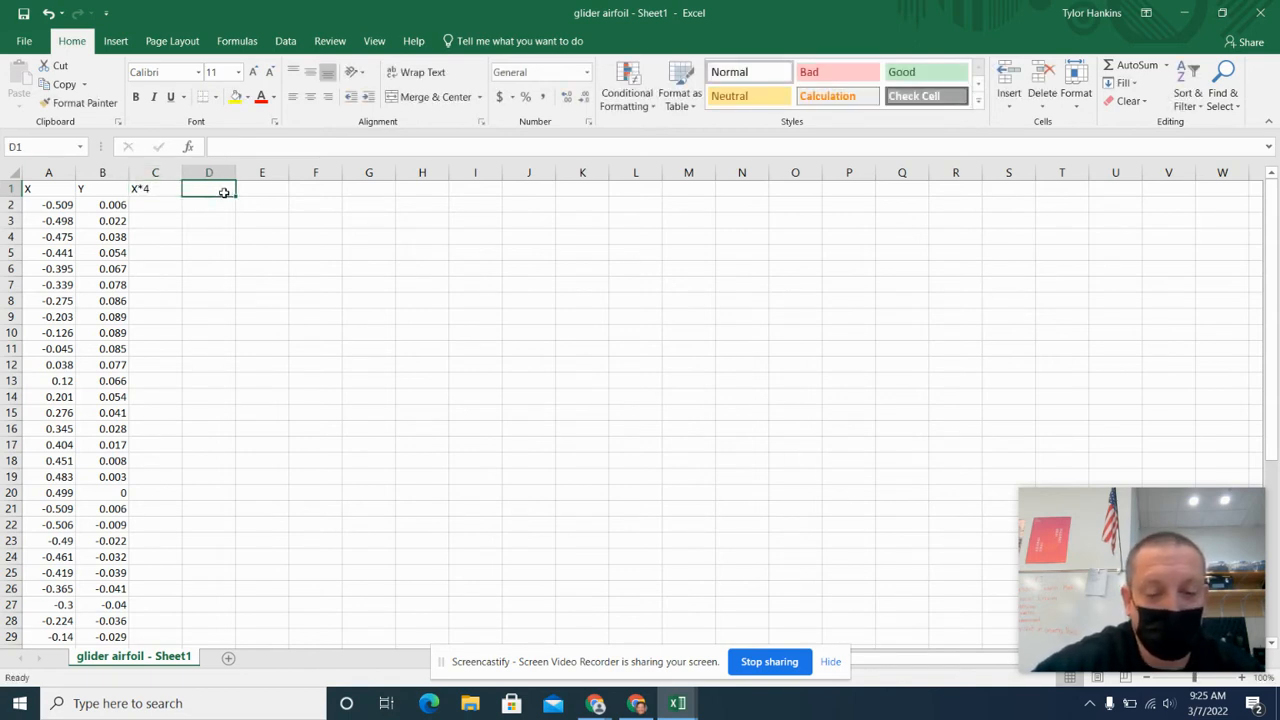
{"action": "type", "text": "X"}
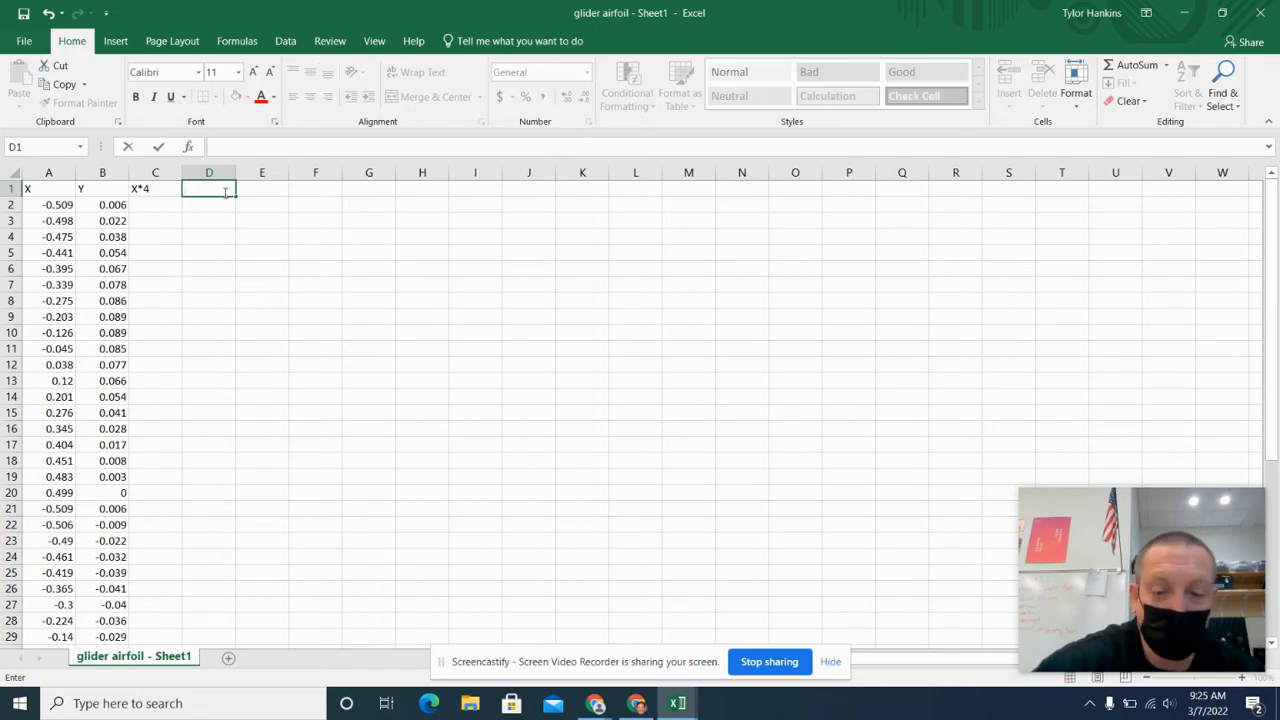
{"action": "left_click", "coordinate": [229, 257]}
Step: Enter the formula =A2*4 in cell C2 to scale the first X coordinate
{"action": "left_click", "coordinate": [164, 203]}
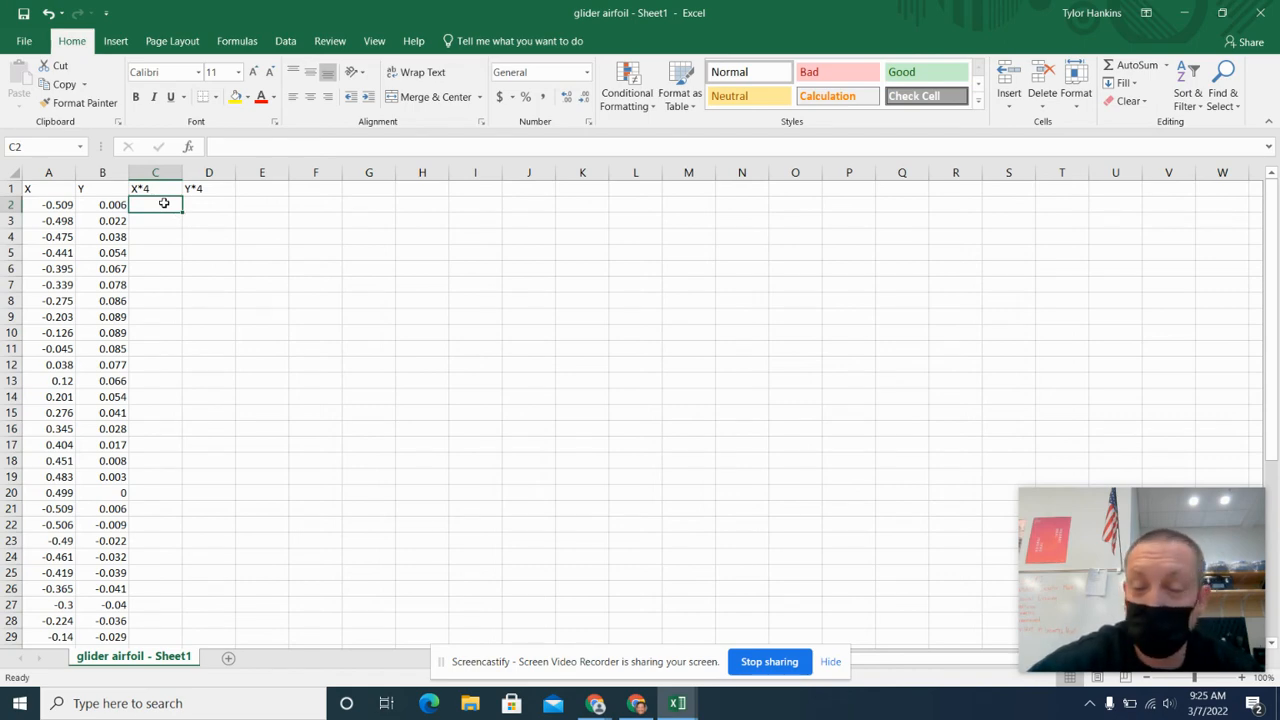
{"action": "type", "text": "="}
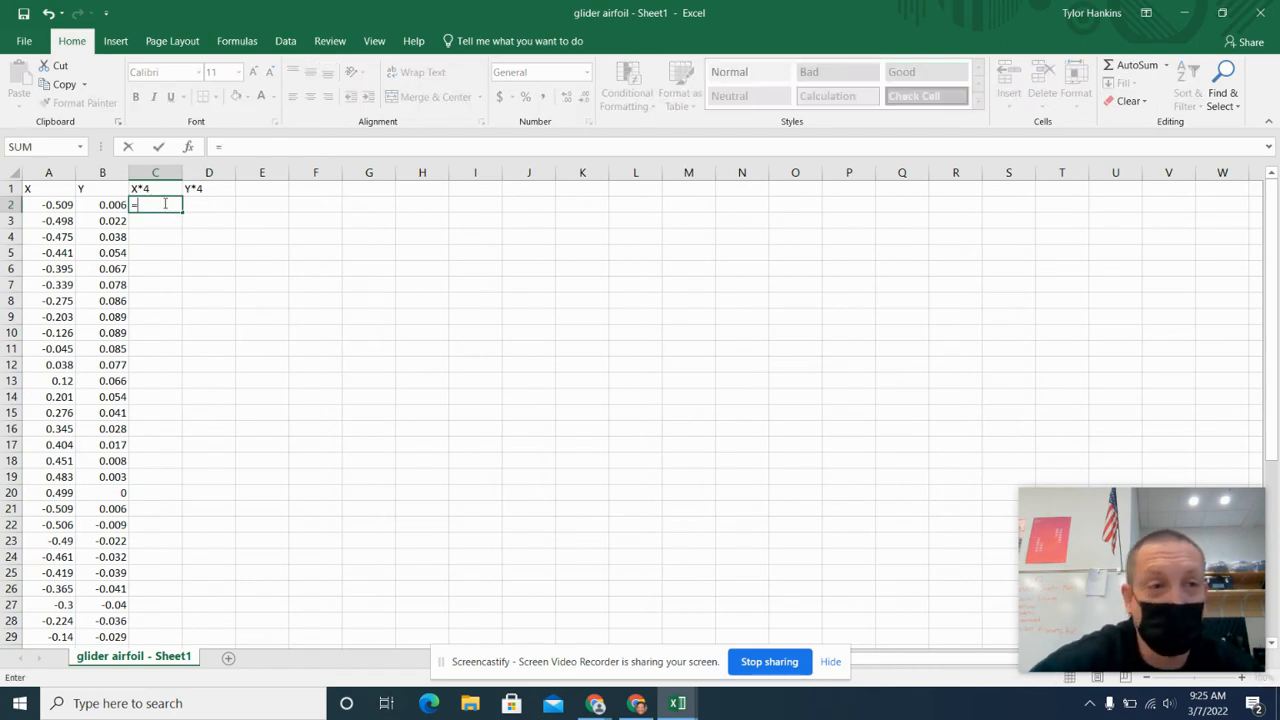
{"action": "left_click", "coordinate": [50, 204]}
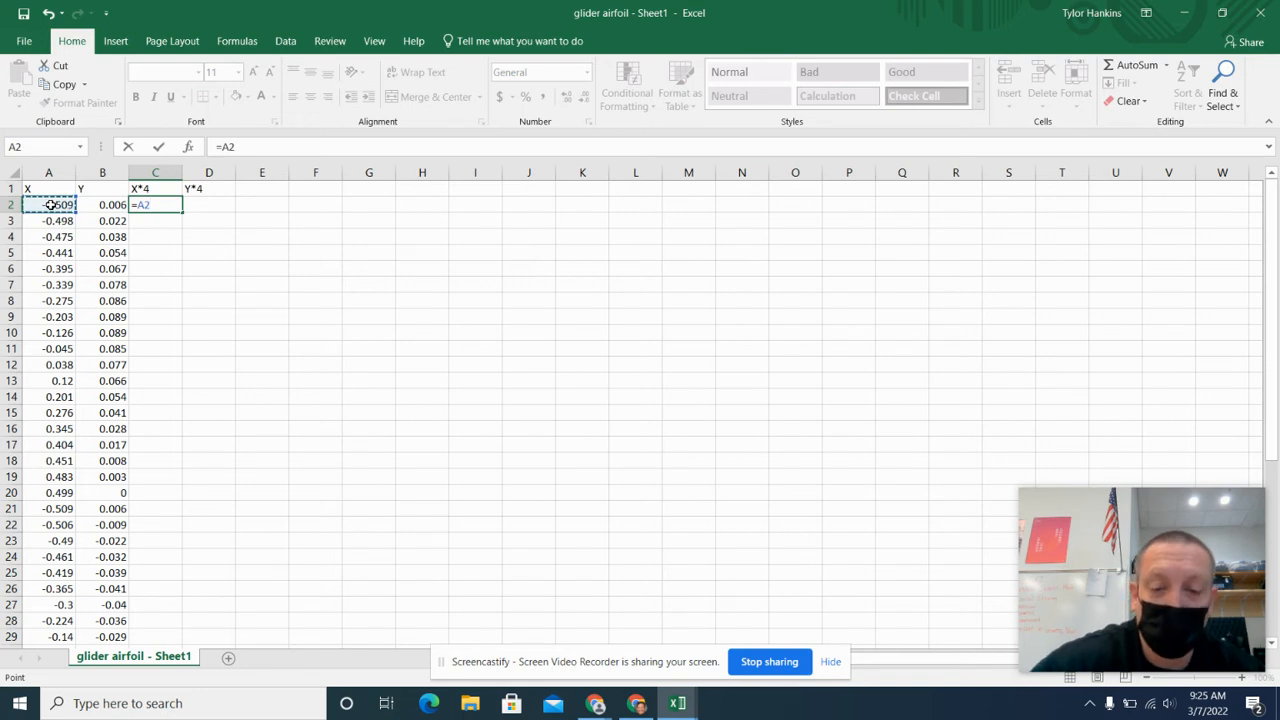
{"action": "type", "text": "*"}
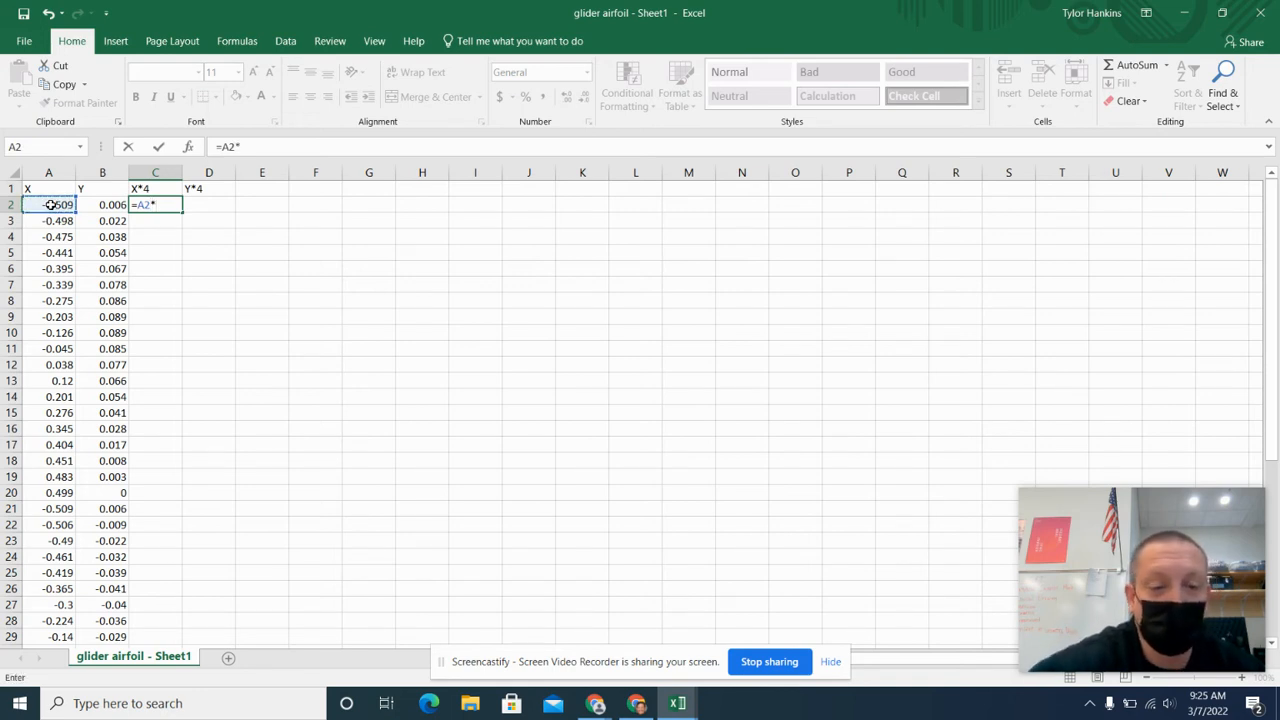
{"action": "key", "text": "Return"}
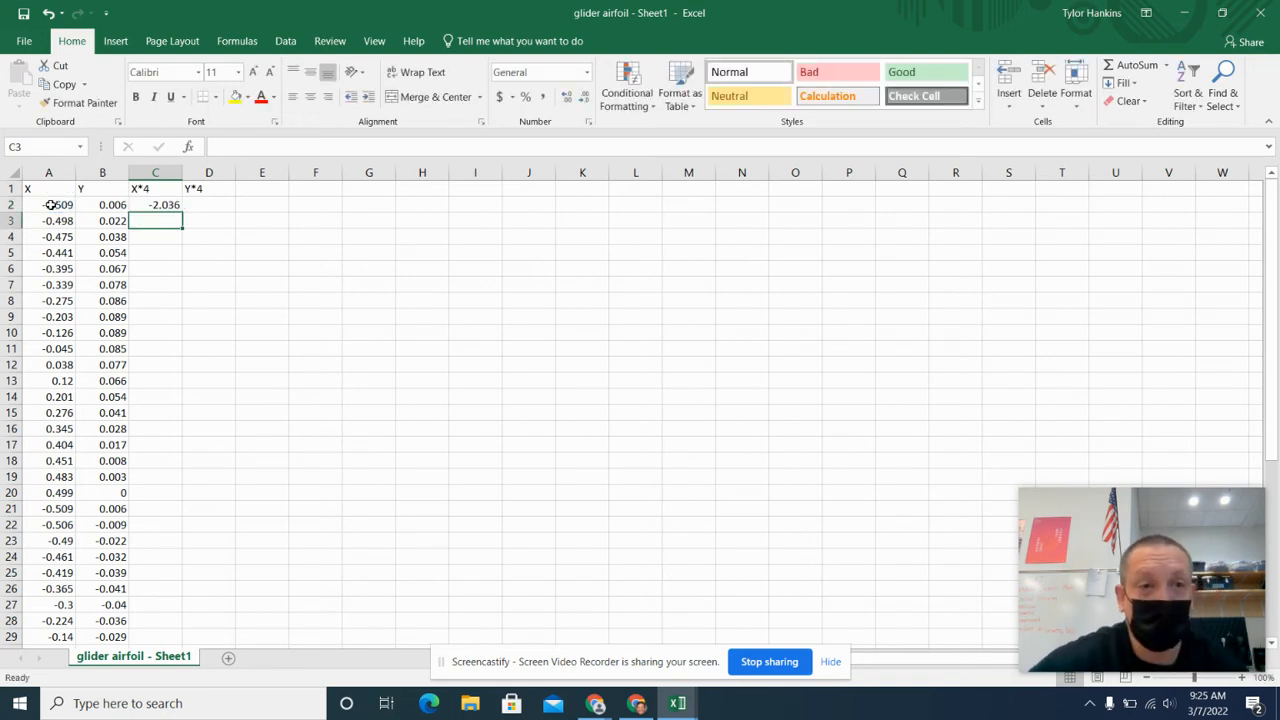
Step: Enter the formula =B2*4 in cell D2 to scale the first Y coordinate
{"action": "left_click", "coordinate": [204, 207]}
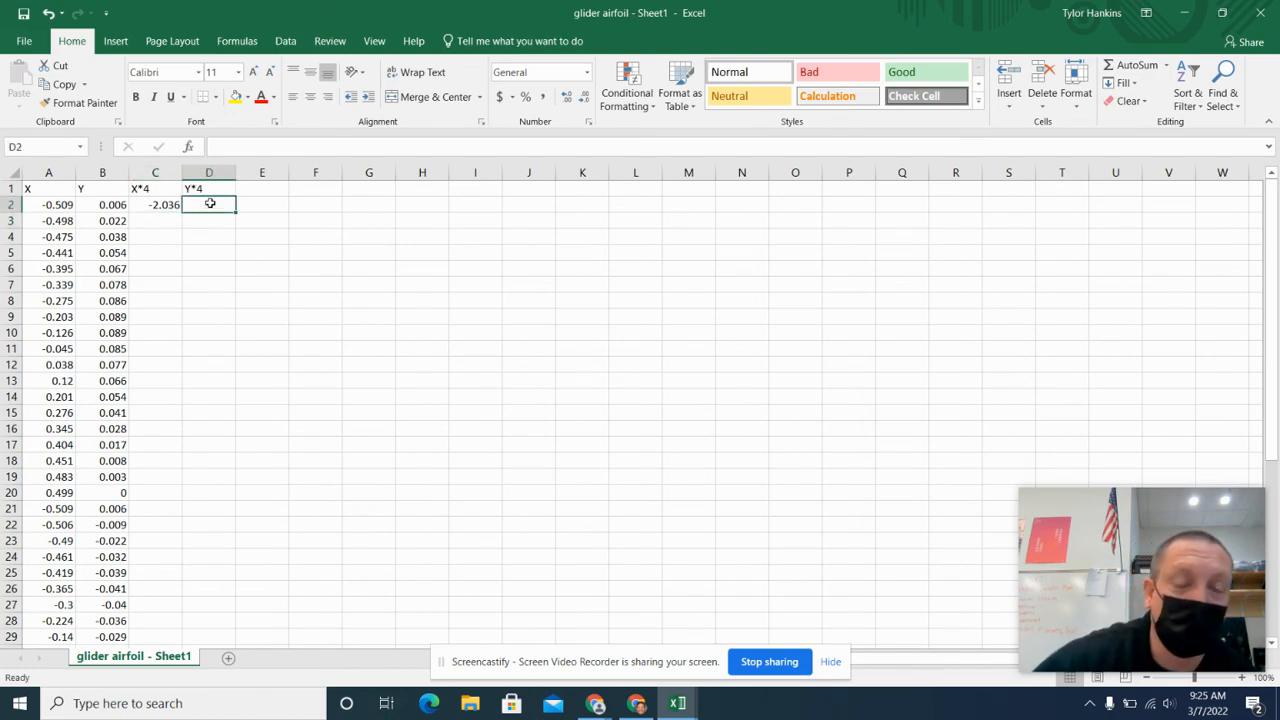
{"action": "type", "text": "="}
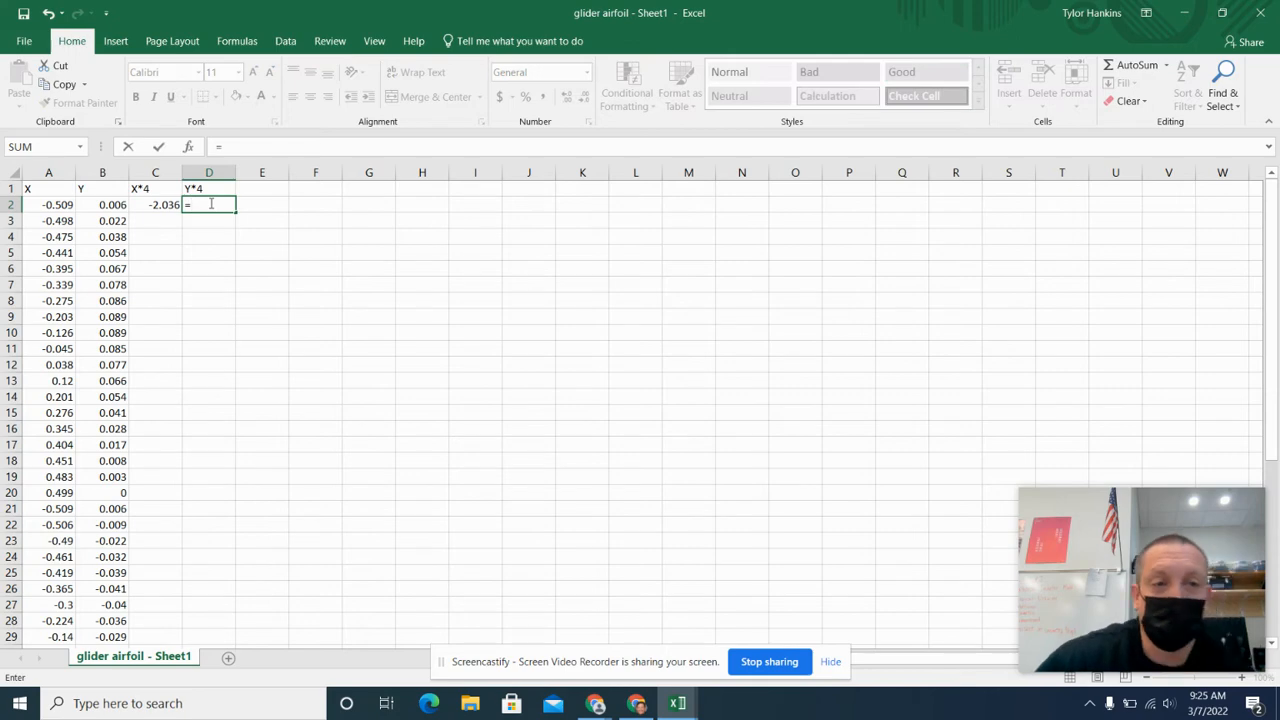
{"action": "left_click", "coordinate": [113, 205]}
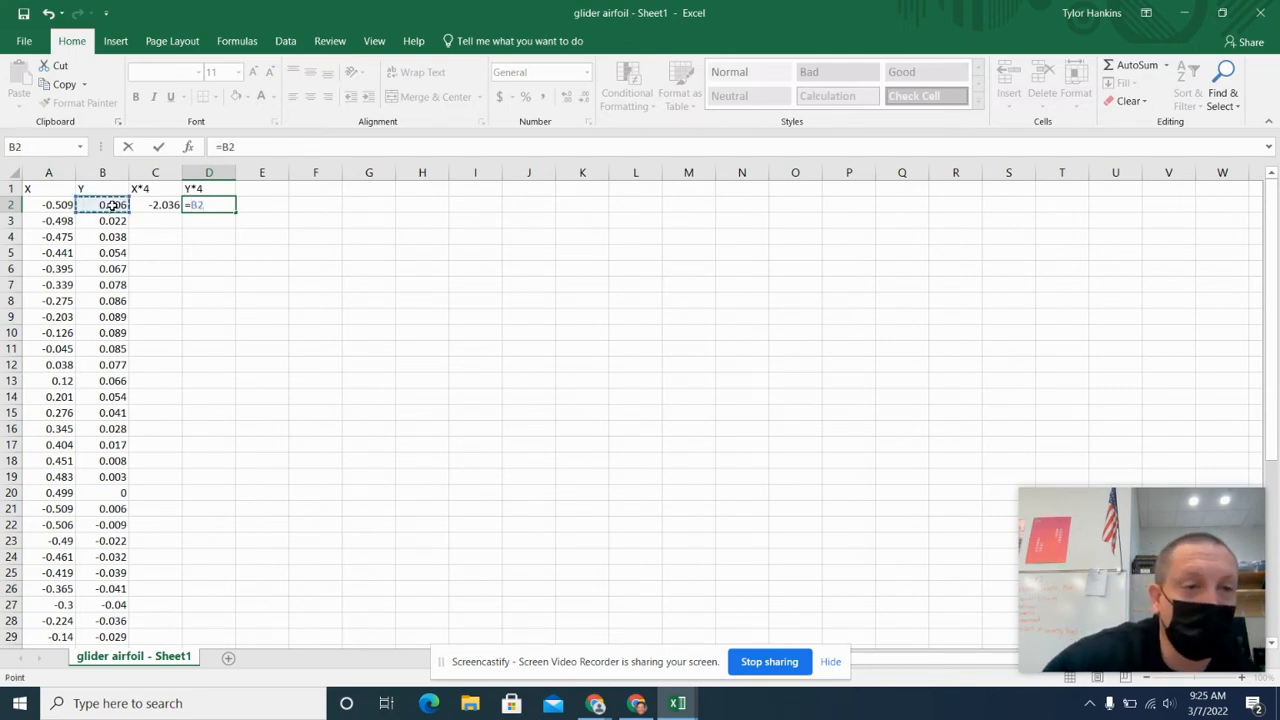
{"action": "type", "text": "*"}
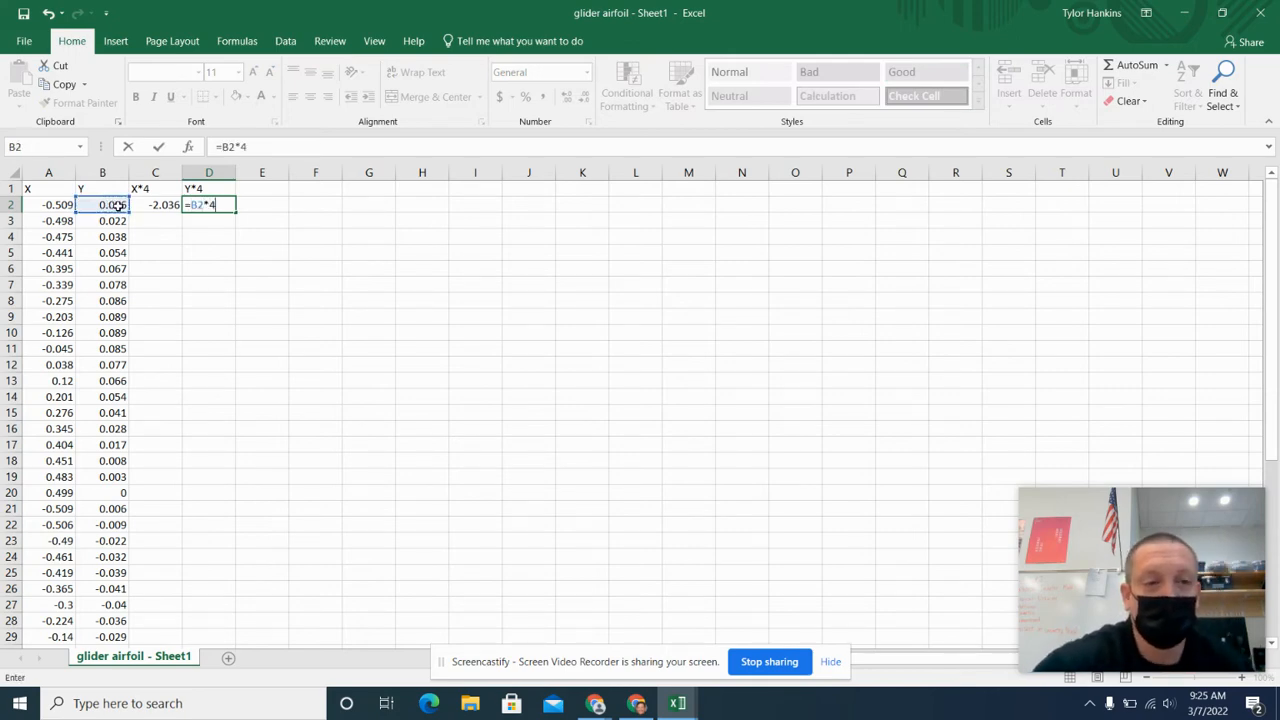
{"action": "key", "text": "Return"}
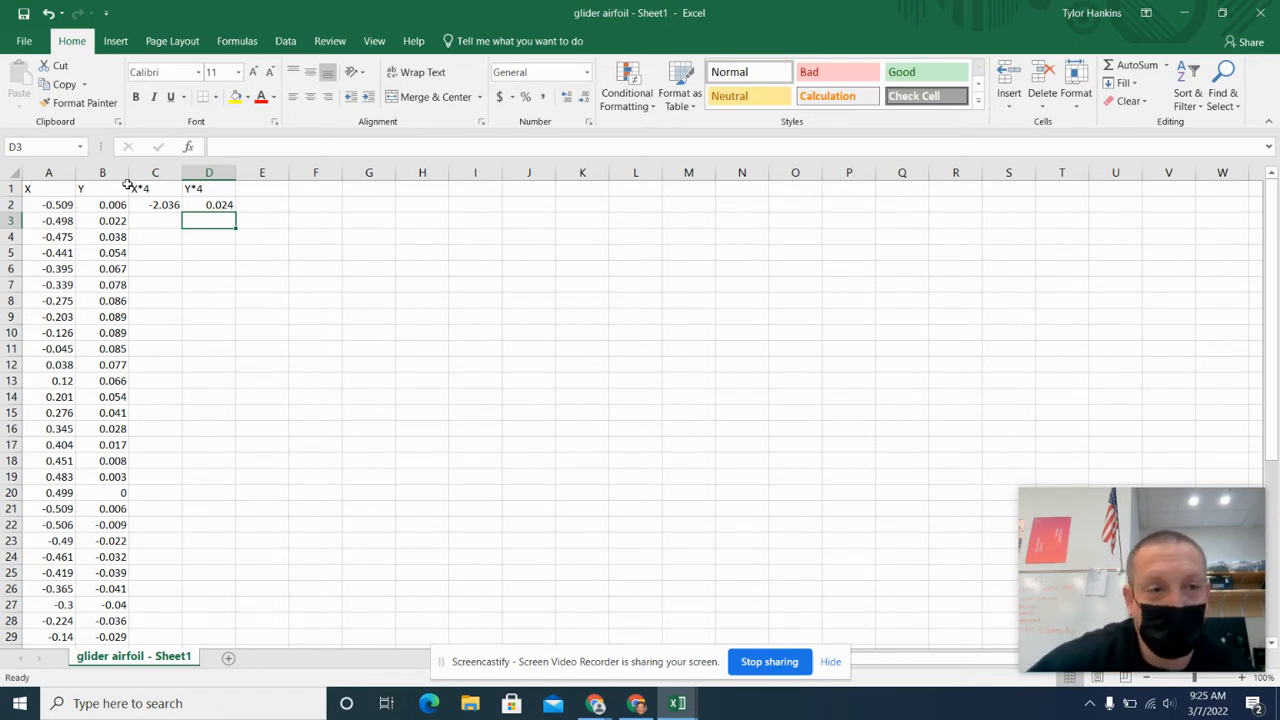
Step: Fill the scaling formulas in C2 and D2 down through row 39
{"action": "left_click", "coordinate": [166, 205]}
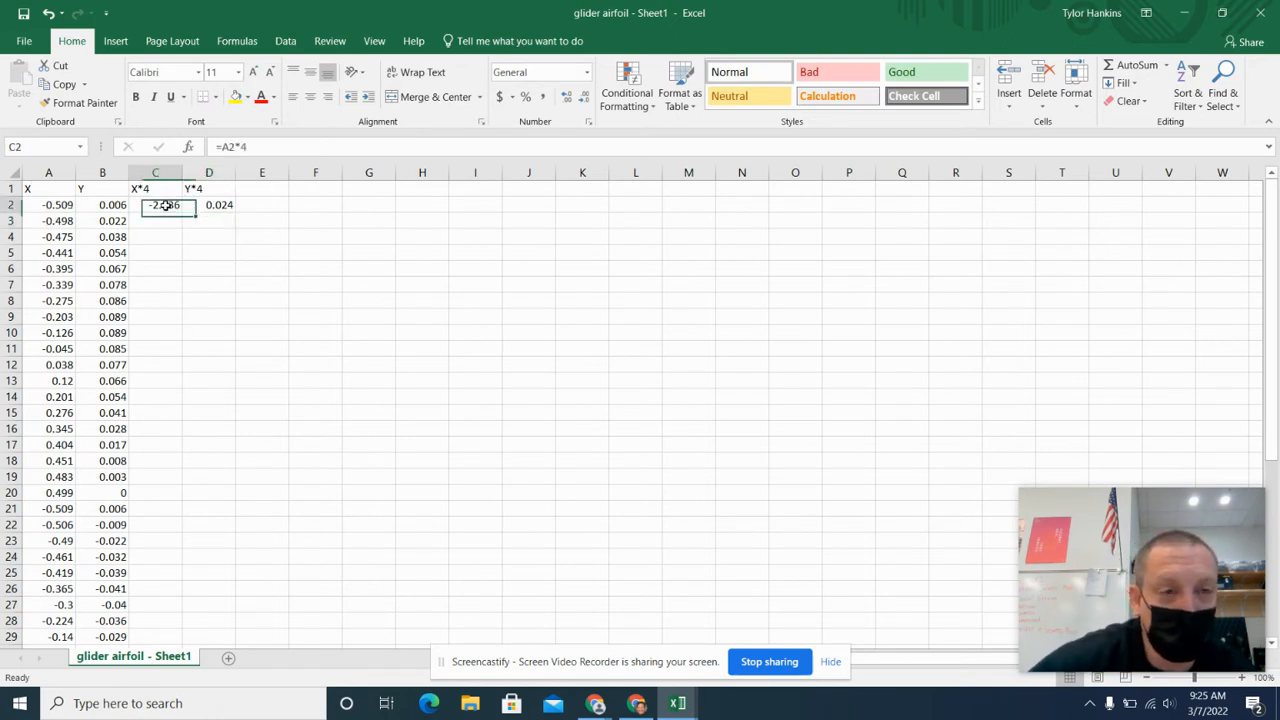
{"action": "left_click_drag", "start_coordinate": [184, 205], "coordinate": [230, 608]}
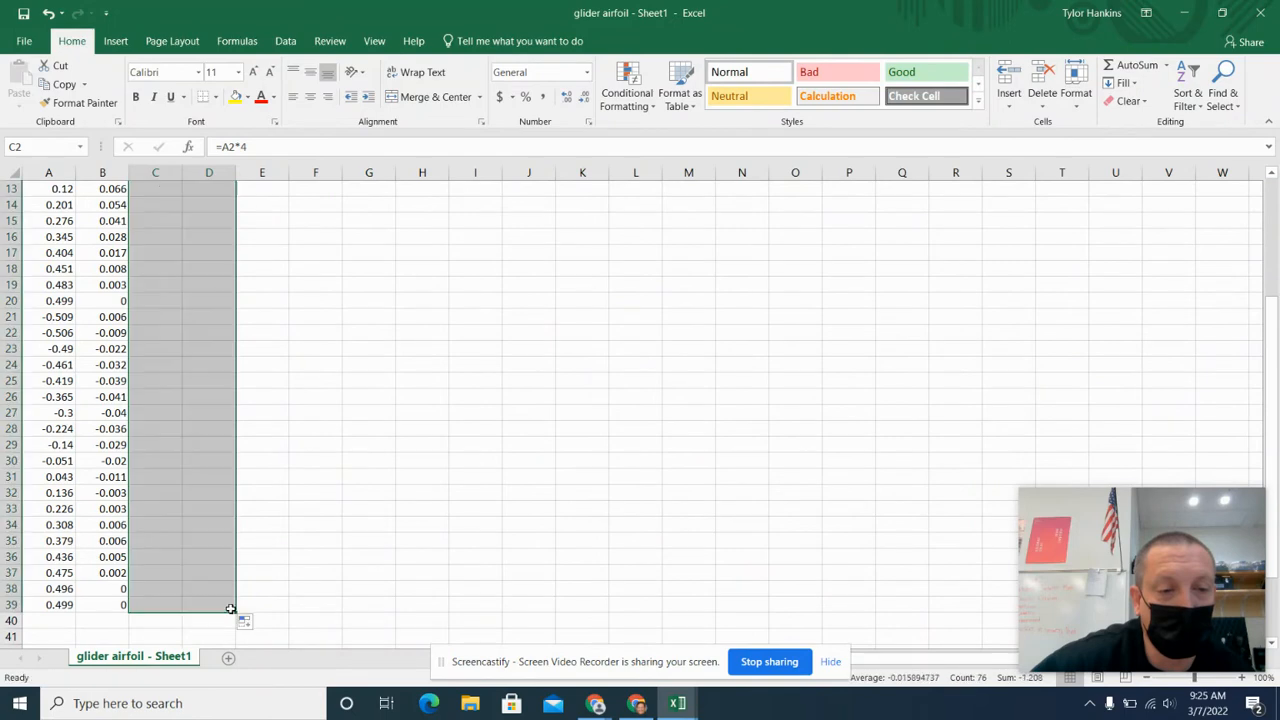
{"action": "left_click", "coordinate": [345, 520]}
{"action": "scroll", "coordinate": [346, 497], "scroll_direction": "up", "scroll_amount": 4}
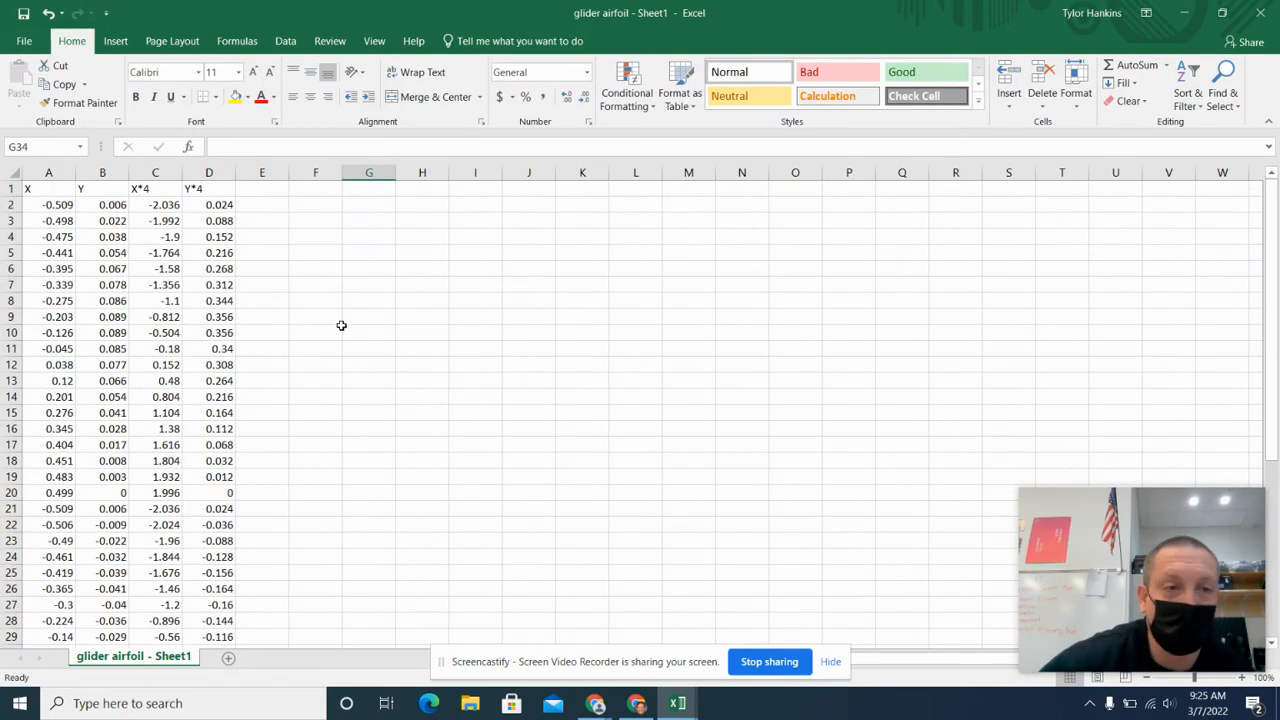
{"action": "left_click", "coordinate": [346, 250]}
Step: Copy columns C and D, which hold the scaled X*4 and Y*4 coordinates
{"action": "left_click", "coordinate": [176, 170]}
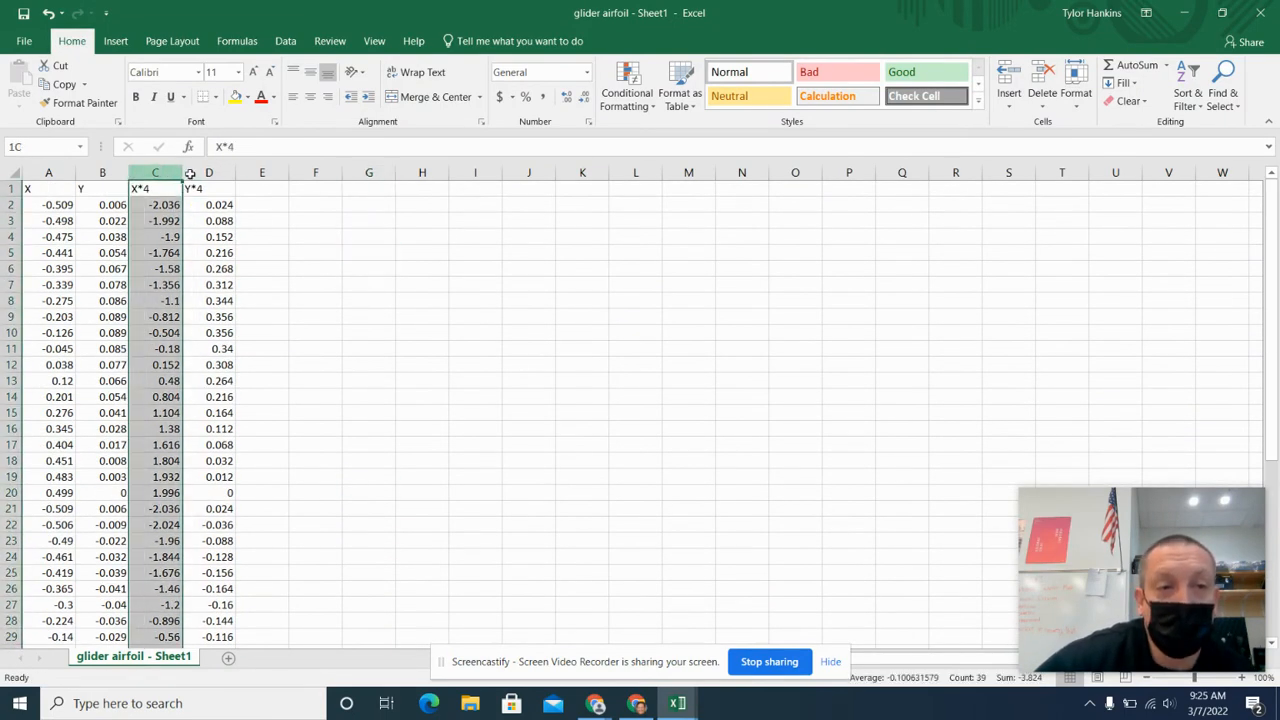
{"action": "left_click_drag", "start_coordinate": [190, 174], "coordinate": [207, 173]}
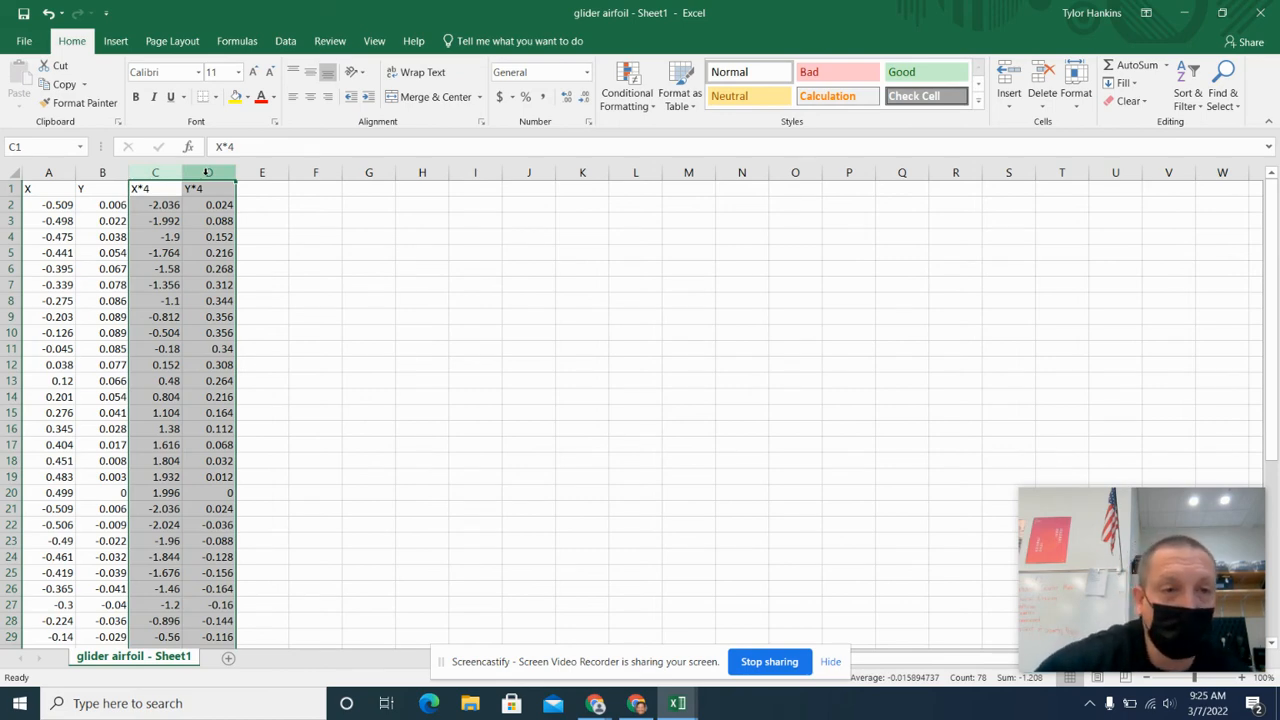
{"action": "right_click", "coordinate": [199, 172]}
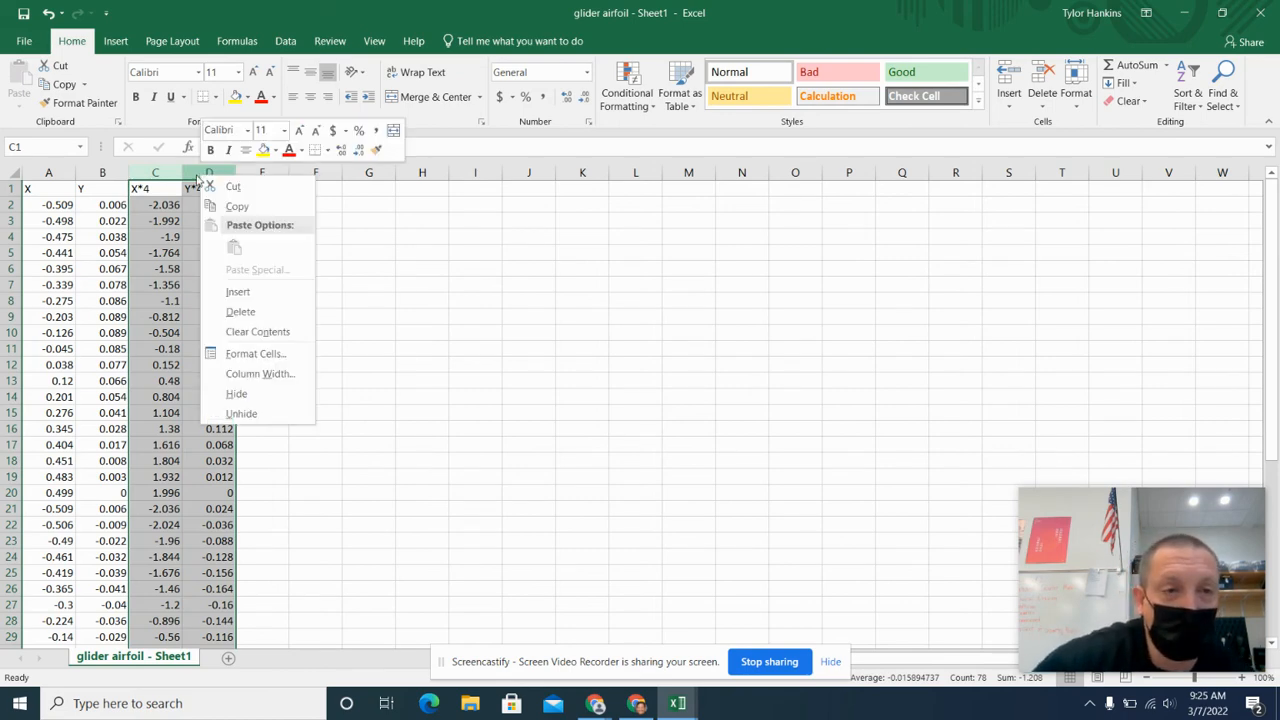
{"action": "left_click", "coordinate": [240, 210]}
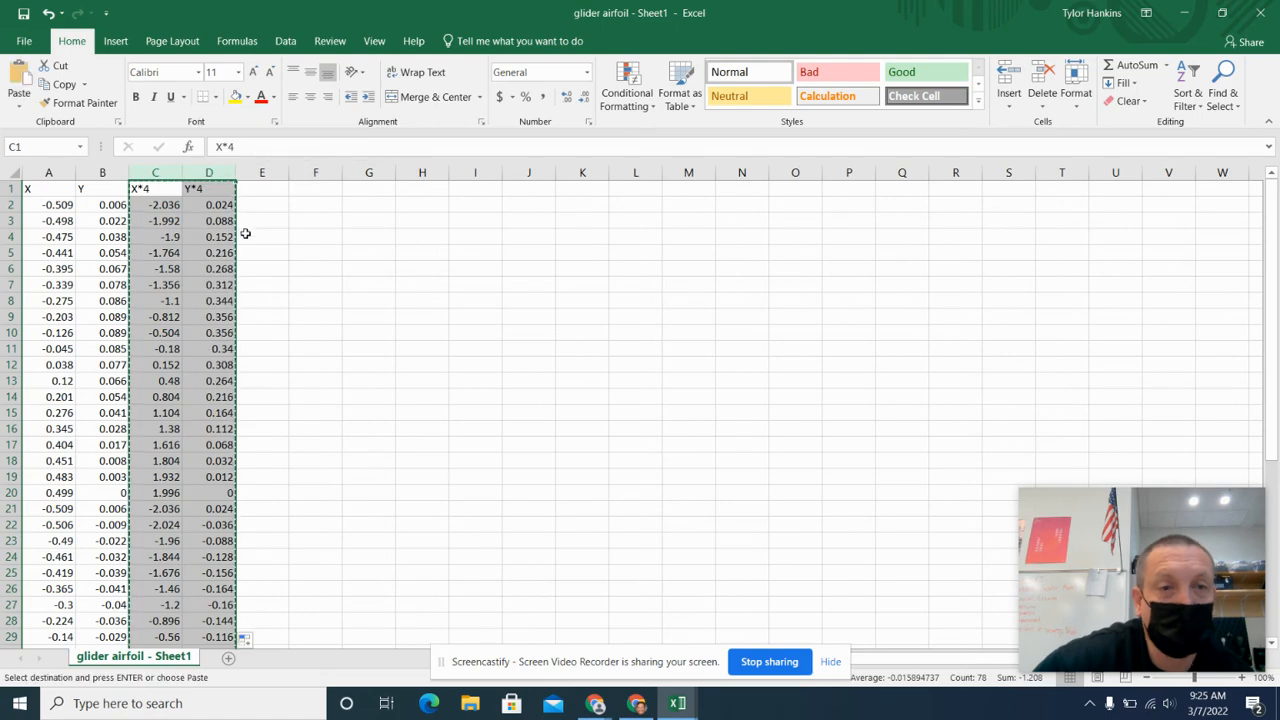
Step: Create a new blank workbook for the scaled coordinates
{"action": "left_click", "coordinate": [24, 41]}
{"action": "left_click", "coordinate": [44, 103]}
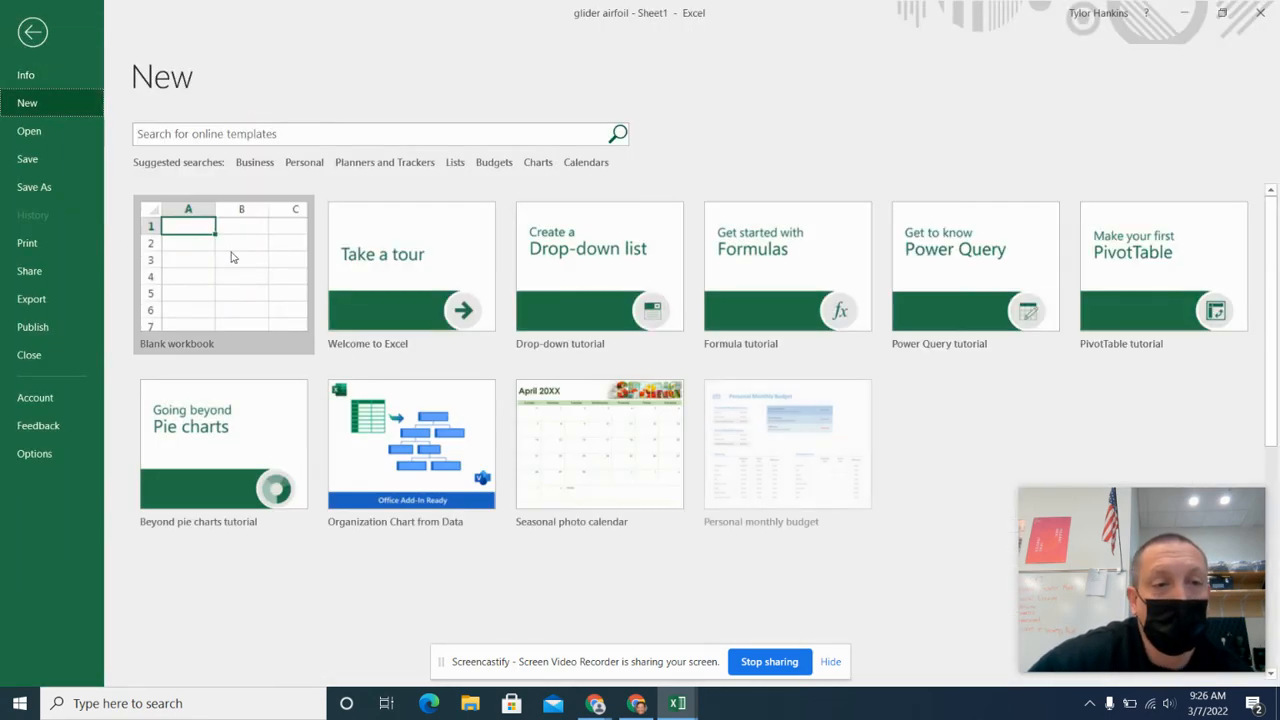
{"action": "left_click", "coordinate": [260, 297]}
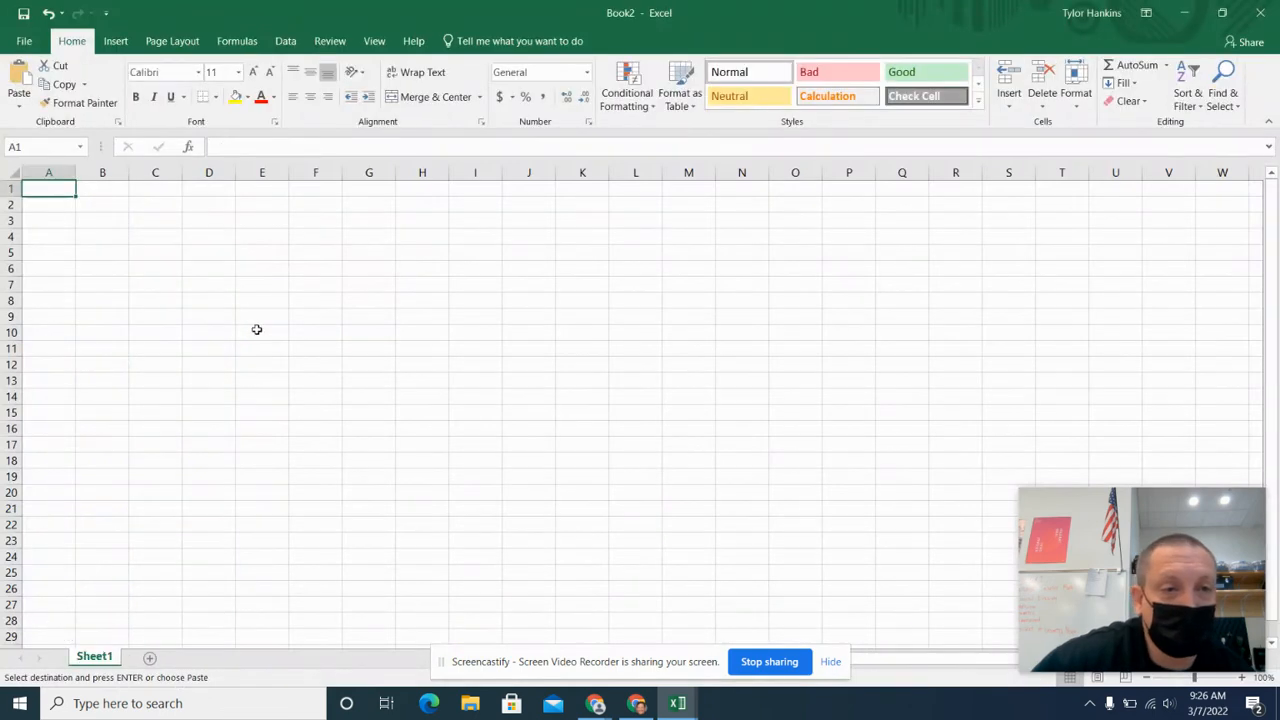
Step: Try a regular paste of the copied columns at cell A1, and undo it
{"action": "right_click", "coordinate": [58, 191]}
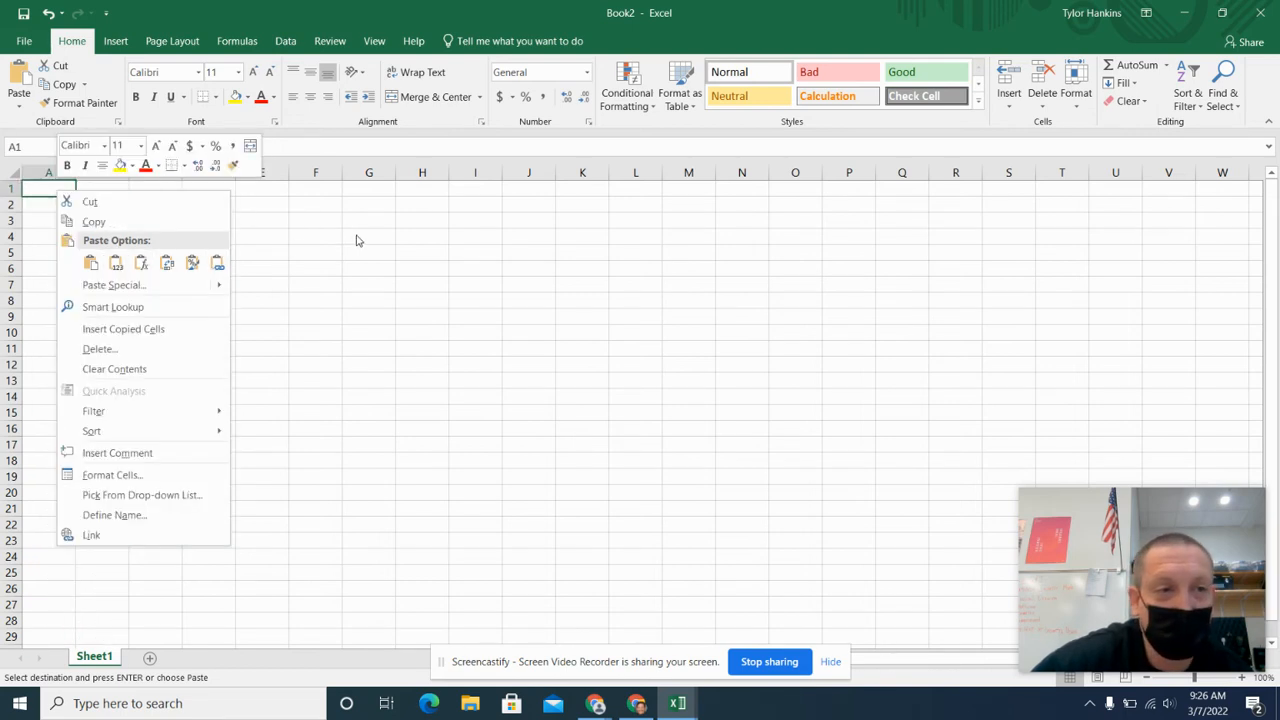
{"action": "left_click", "coordinate": [47, 186]}
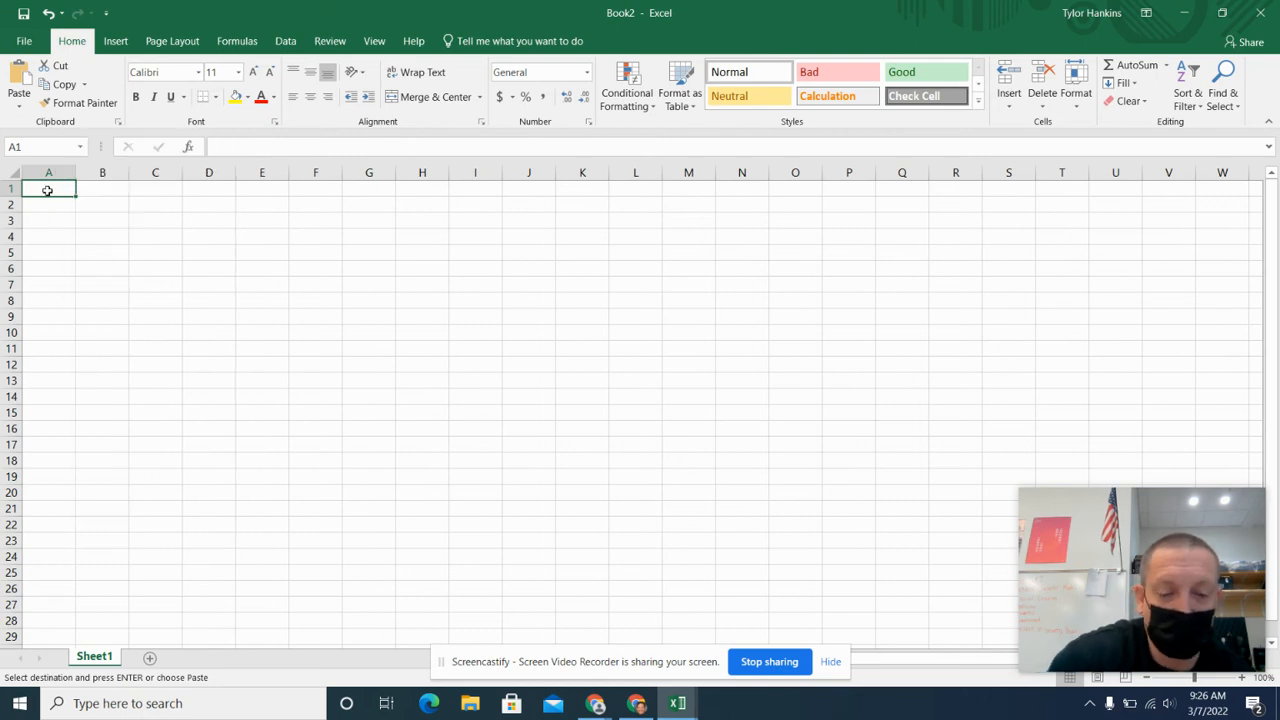
{"action": "key", "text": "ctrl+v"}
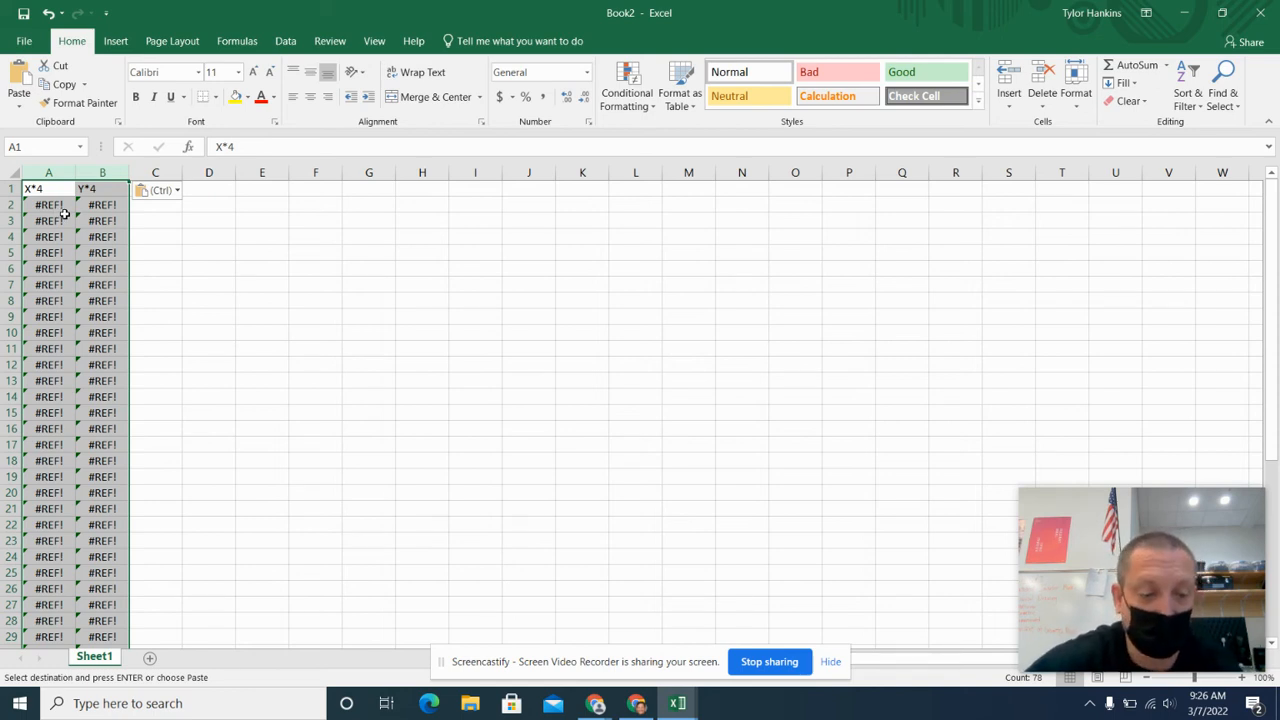
{"action": "key", "text": "ctrl"}
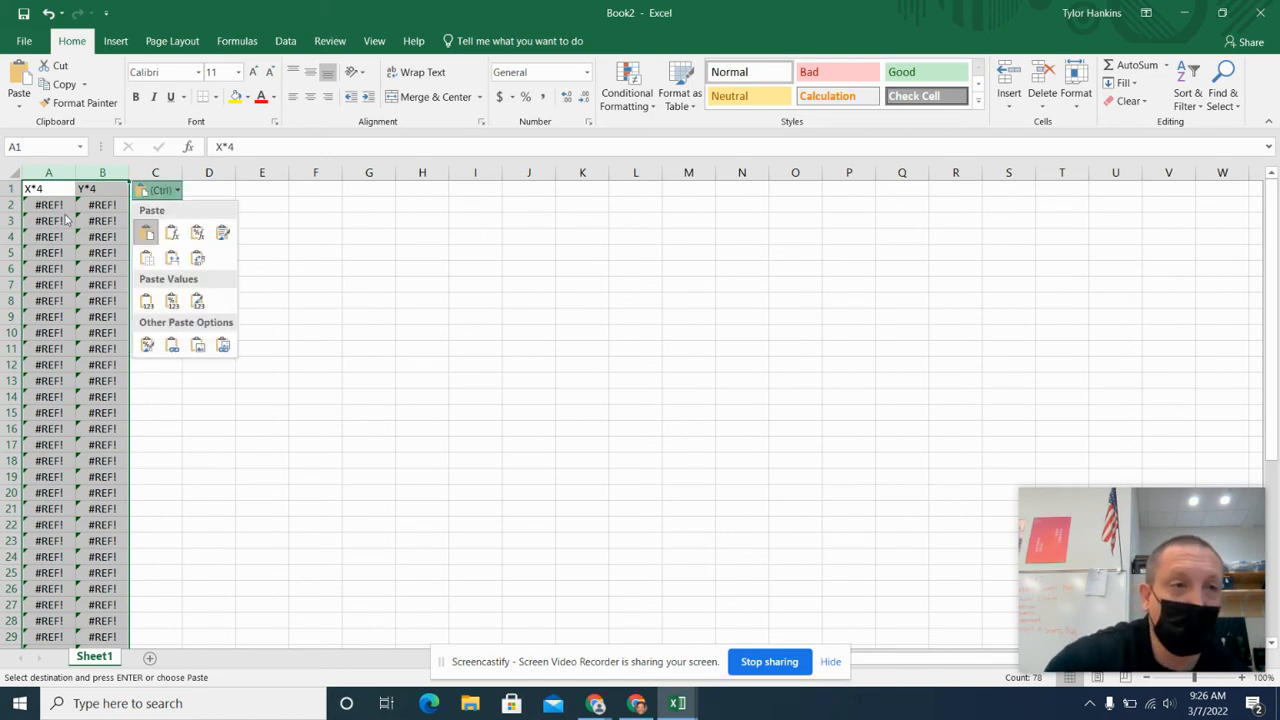
{"action": "left_click", "coordinate": [48, 14]}
{"action": "left_click", "coordinate": [48, 14]}
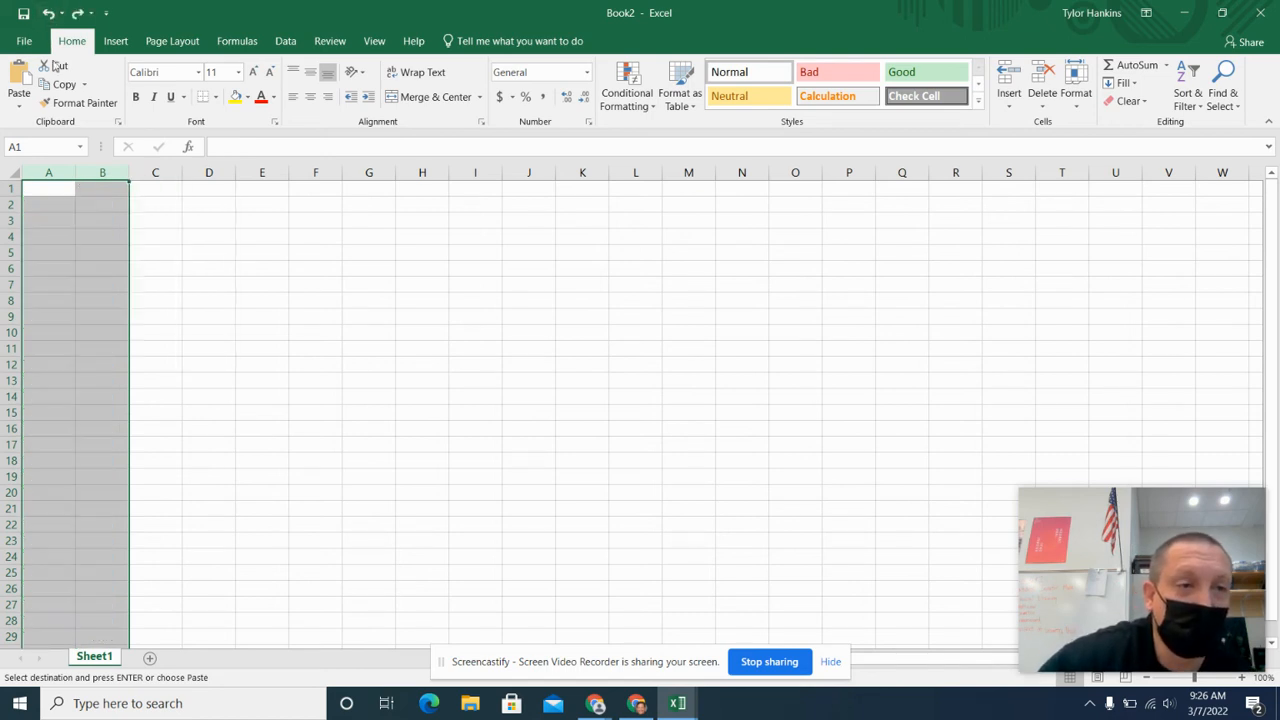
Step: Paste the copied X*4 and Y*4 columns into the new sheet at cell A1 as values only
{"action": "left_click", "coordinate": [60, 250]}
{"action": "left_click", "coordinate": [45, 192]}
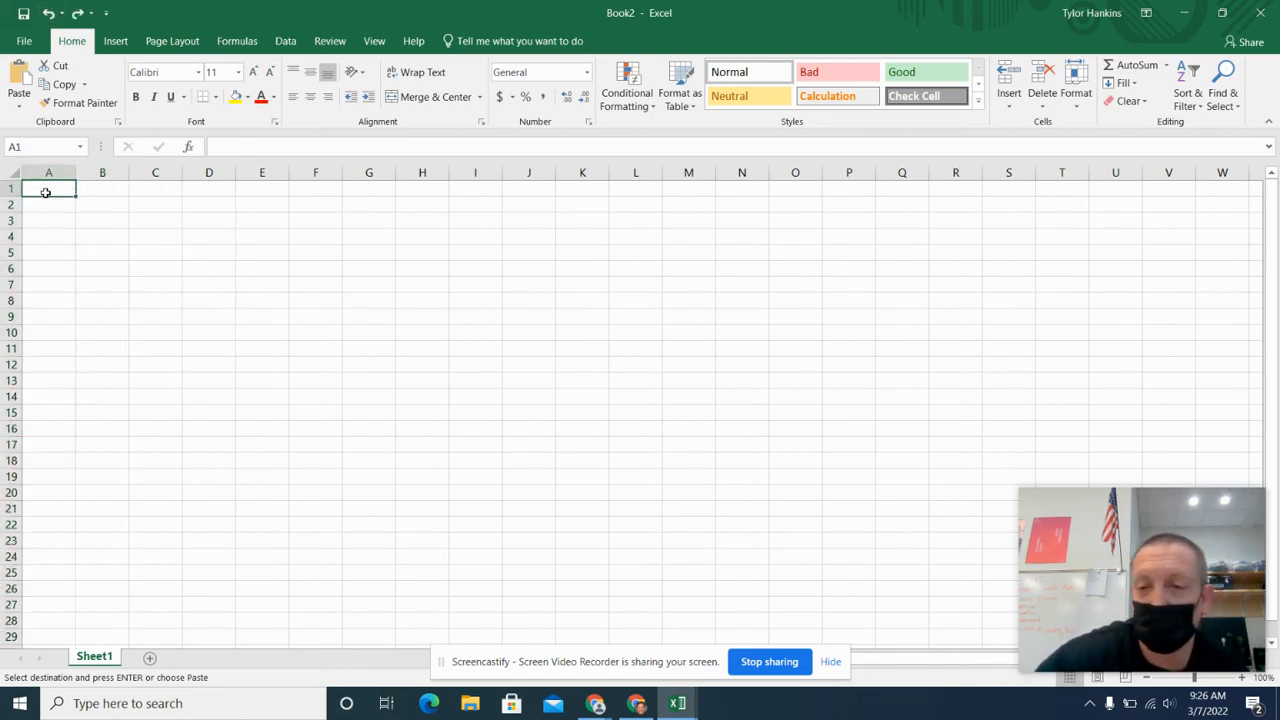
{"action": "right_click", "coordinate": [45, 192]}
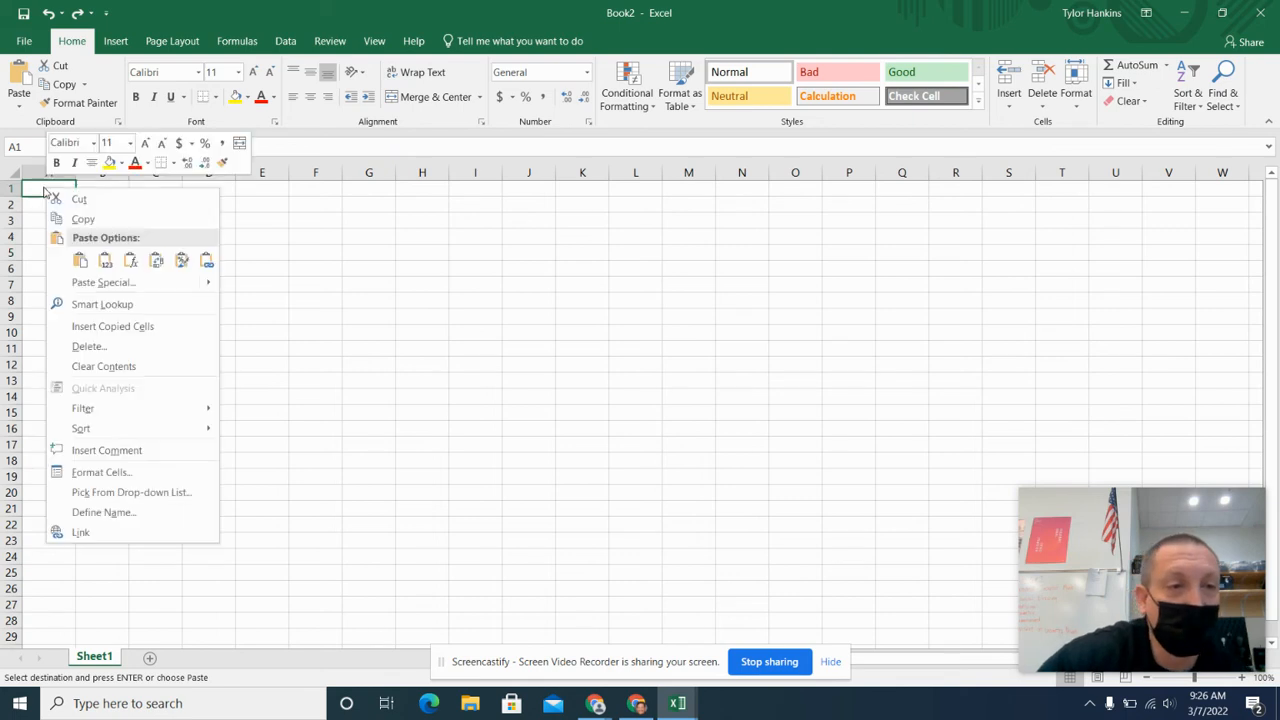
{"action": "left_click", "coordinate": [108, 264]}
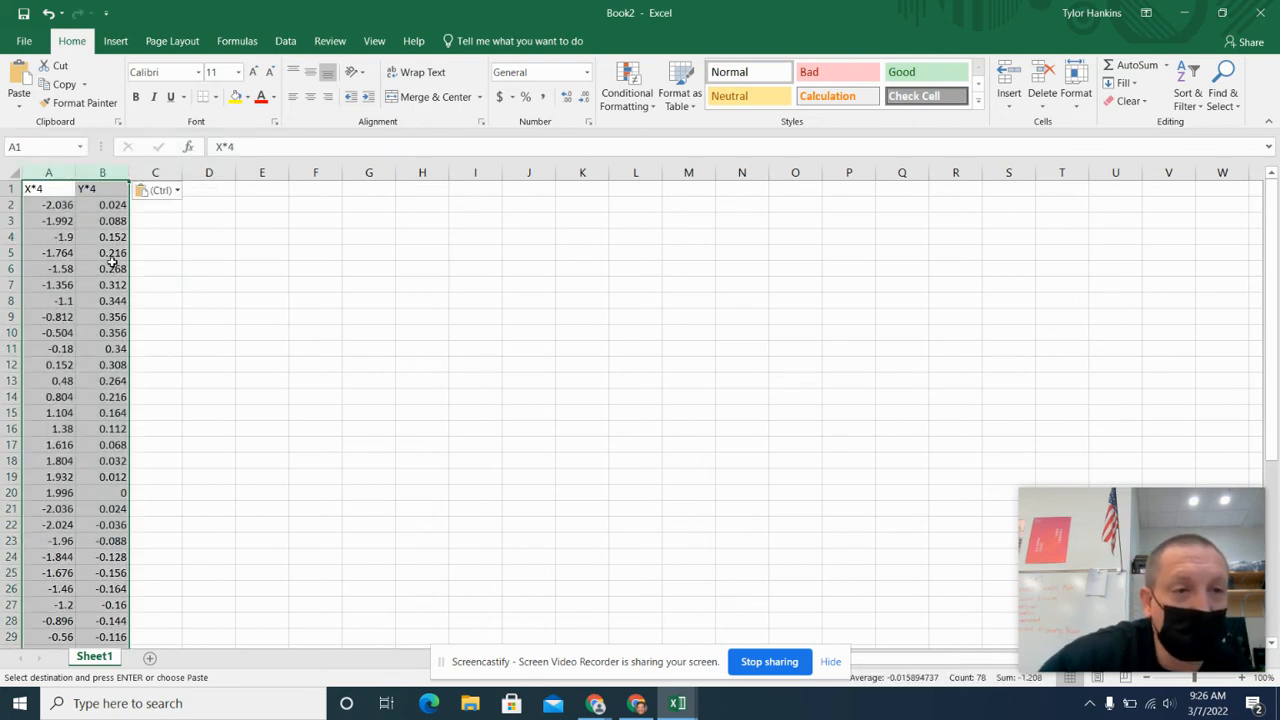
{"action": "left_click", "coordinate": [318, 300]}
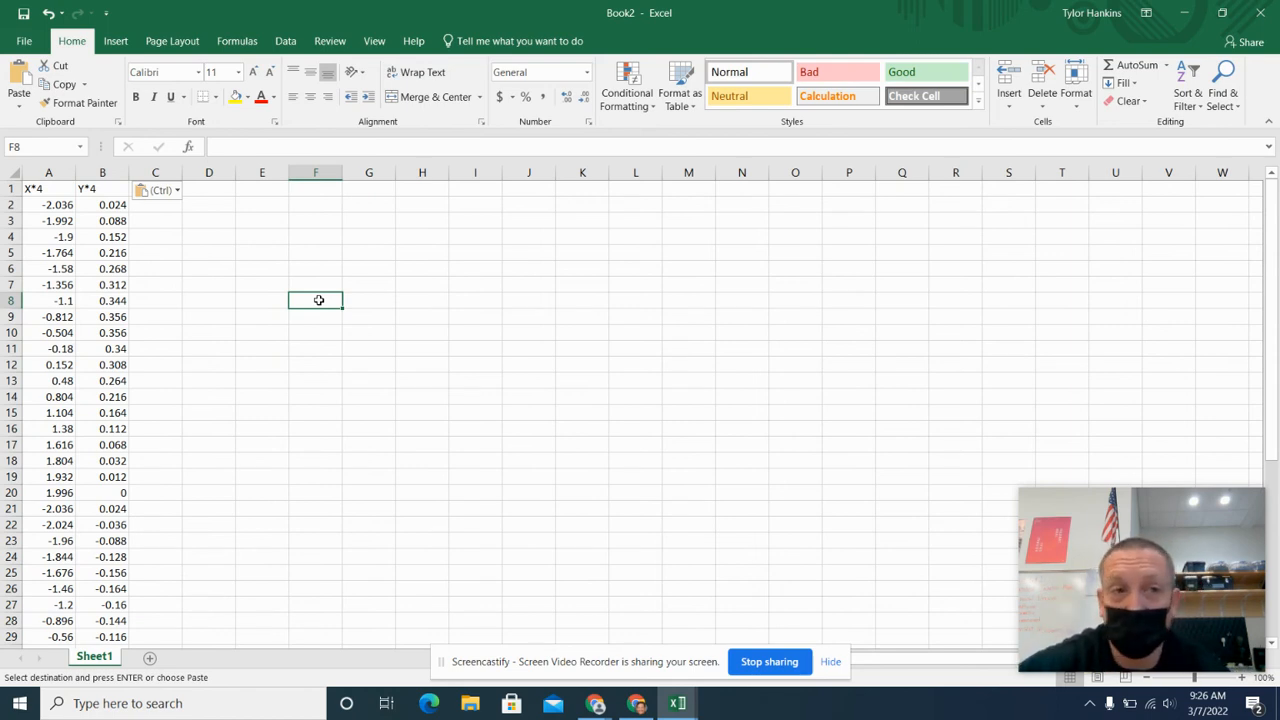
Step: Save the new workbook to the Desktop as an Excel Workbook named AIRFOIL2
{"action": "left_click", "coordinate": [25, 22]}
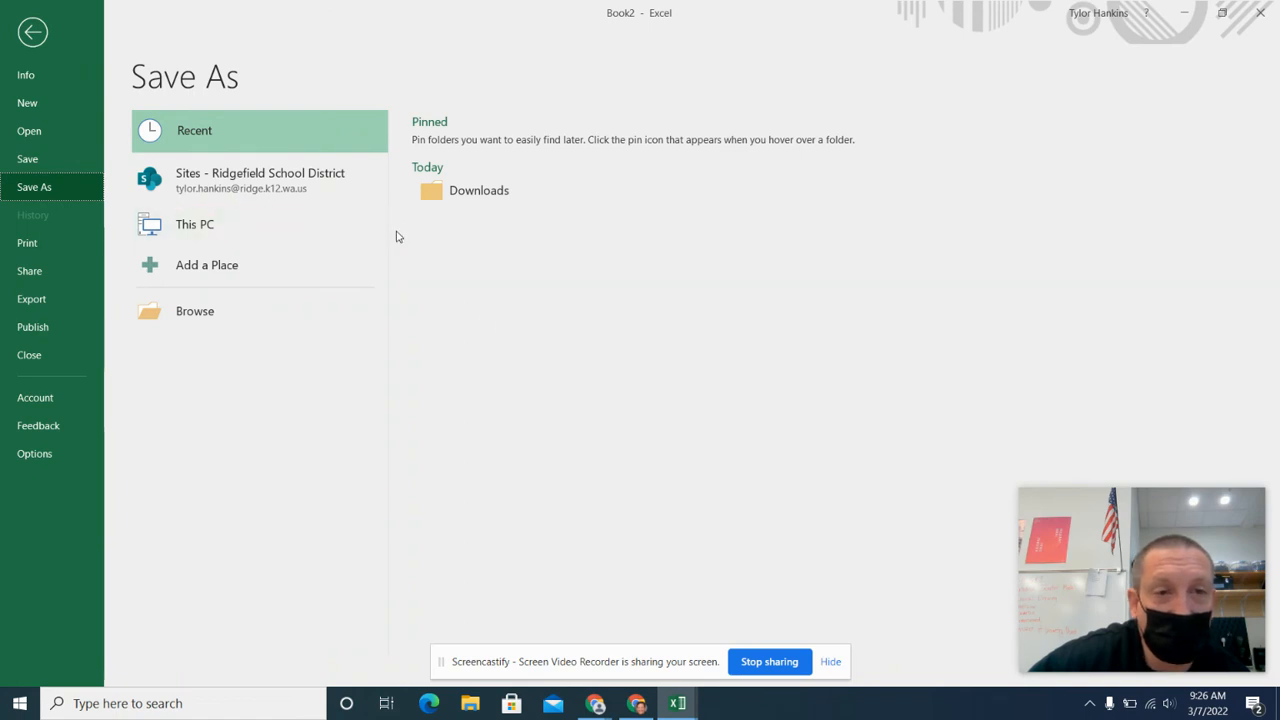
{"action": "left_click", "coordinate": [28, 40]}
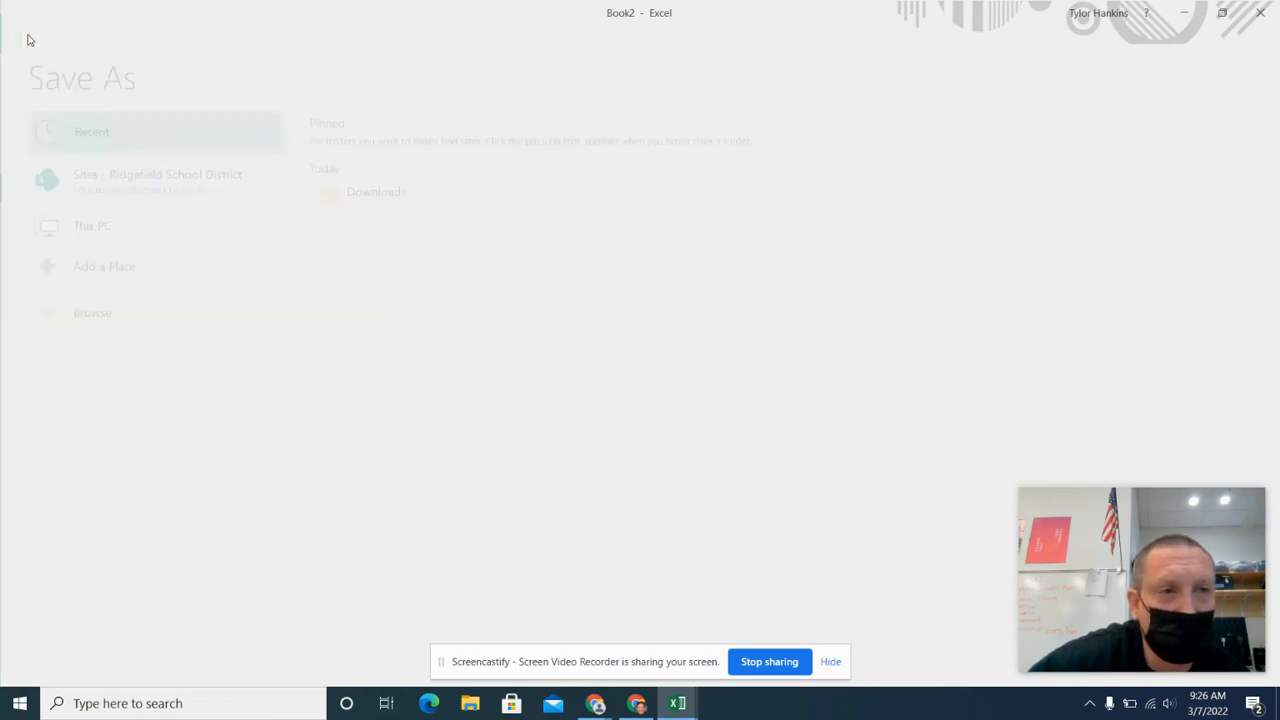
{"action": "left_click", "coordinate": [28, 40]}
{"action": "left_click", "coordinate": [53, 193]}
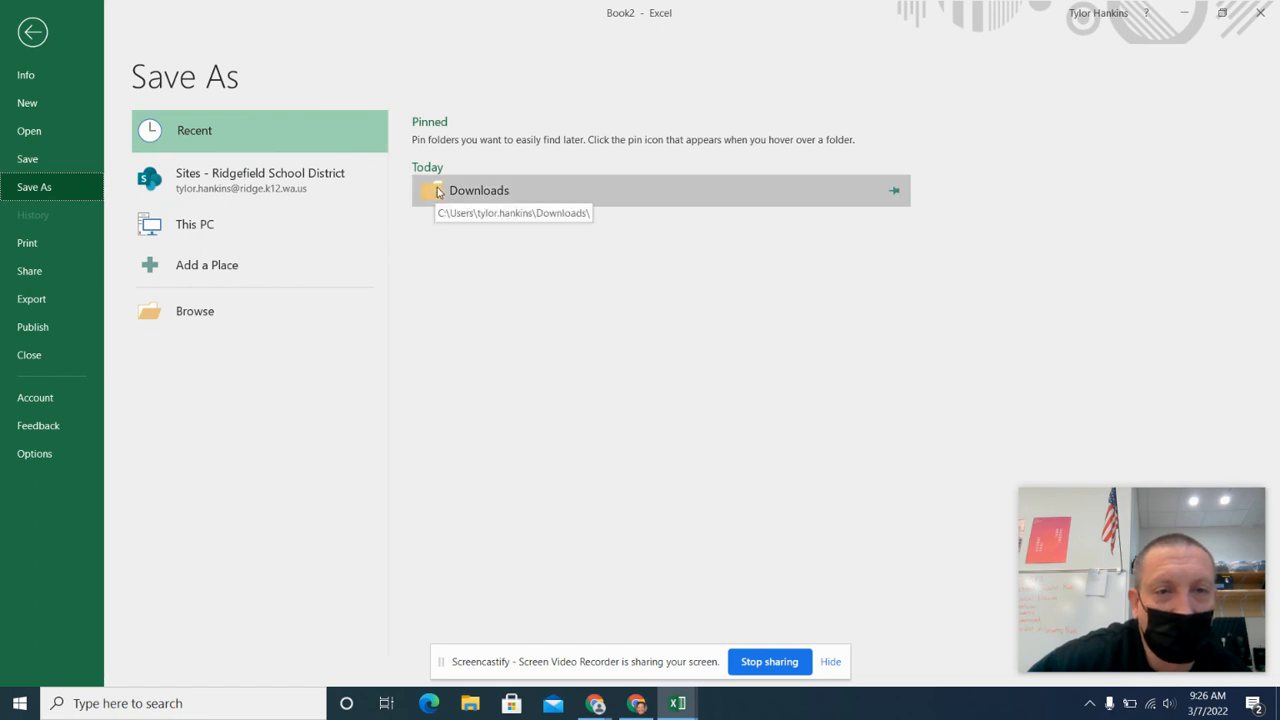
{"action": "left_click", "coordinate": [218, 224]}
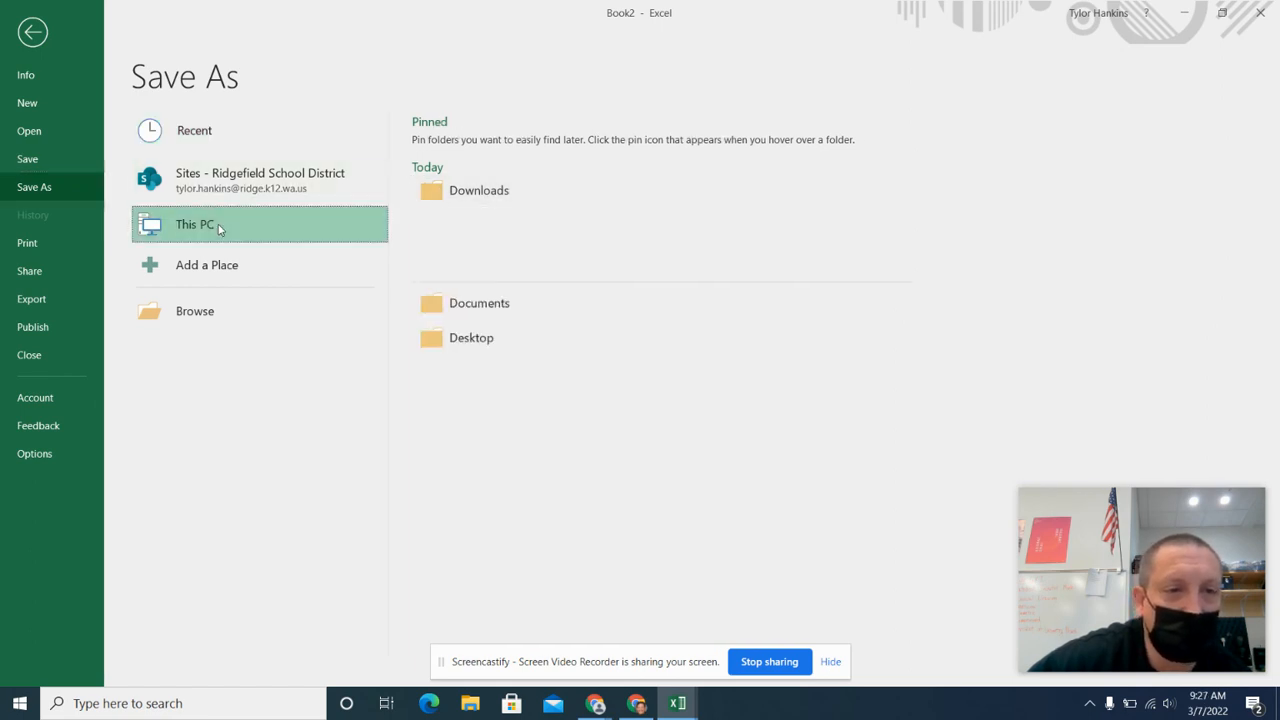
{"action": "left_click", "coordinate": [482, 338]}
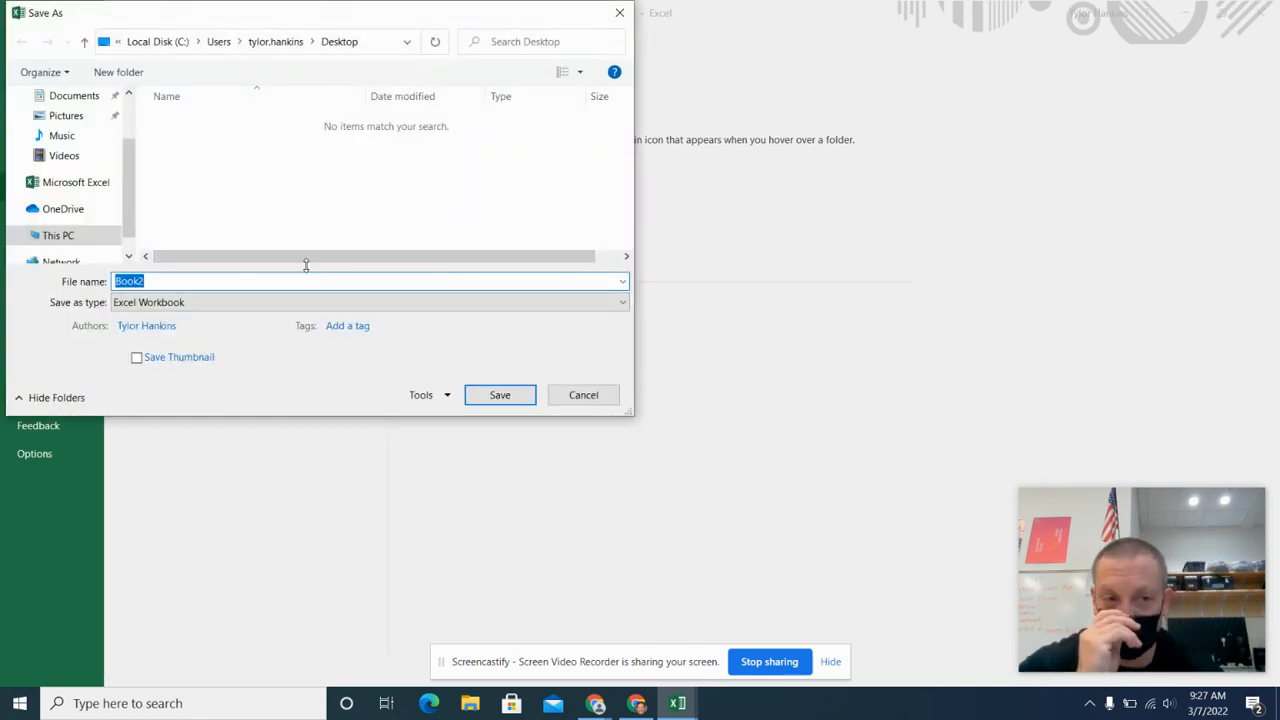
{"action": "type", "text": "AIRFOIL2"}
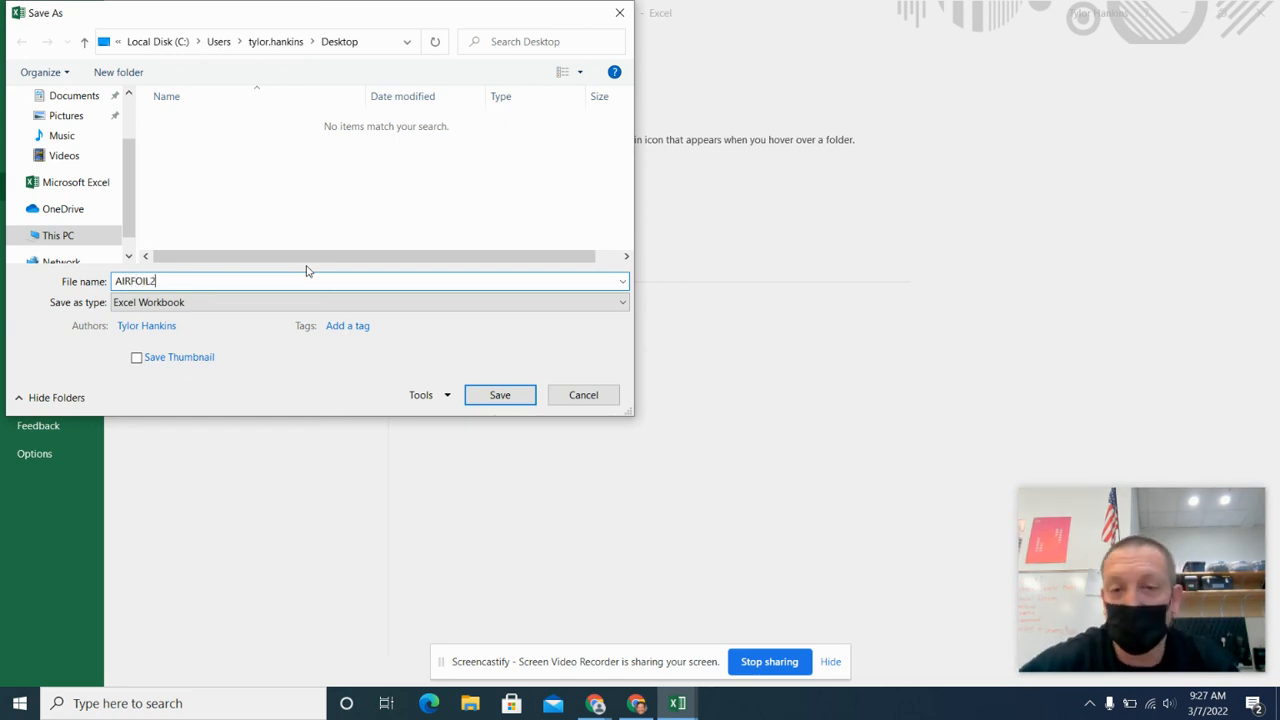
{"action": "left_click", "coordinate": [487, 395]}
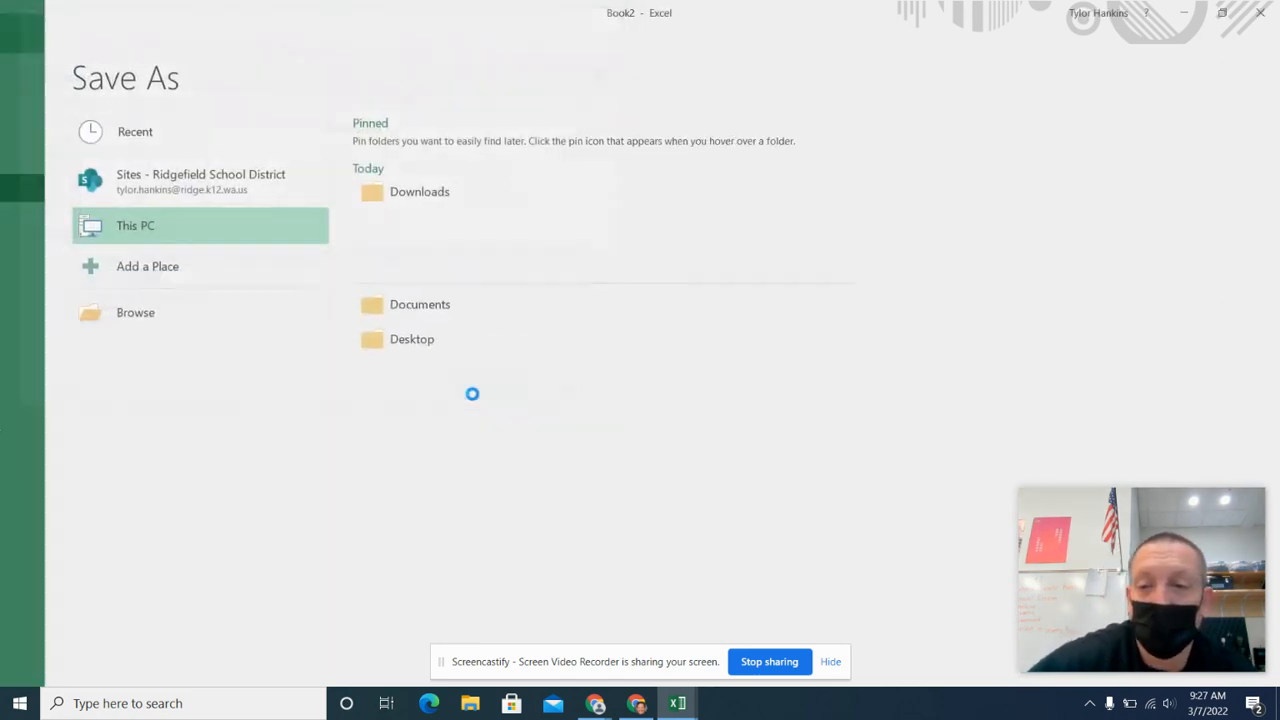